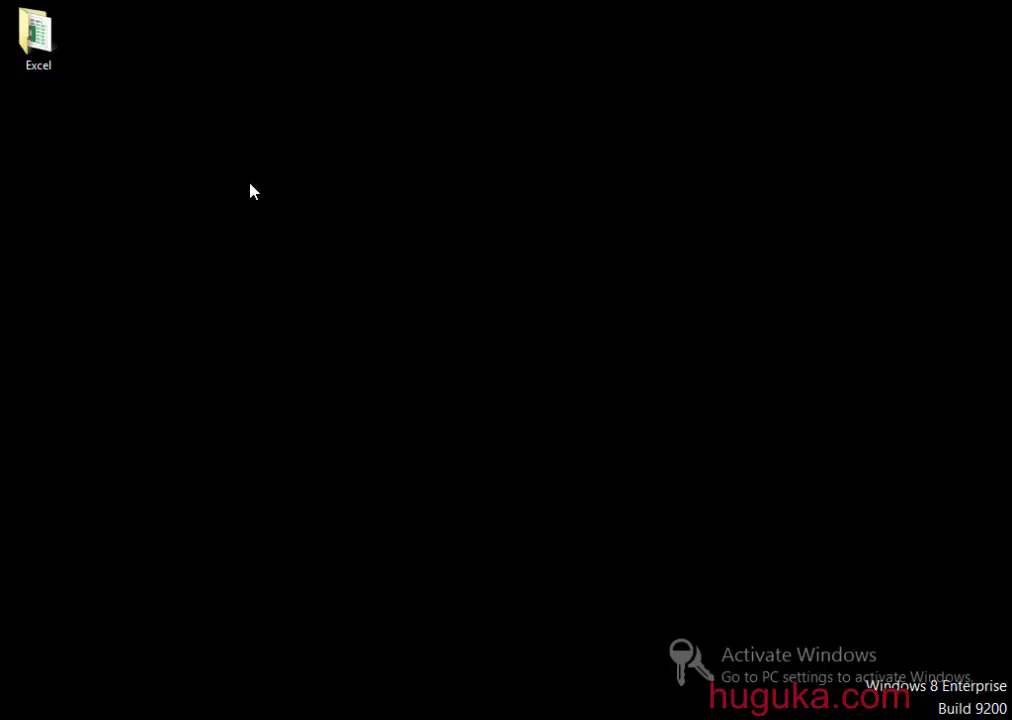
# Step: Open the desktop Excel folder and then the Ibyo nkenera kwishyura workbook inside it
pyautogui.doubleClick(28, 50)
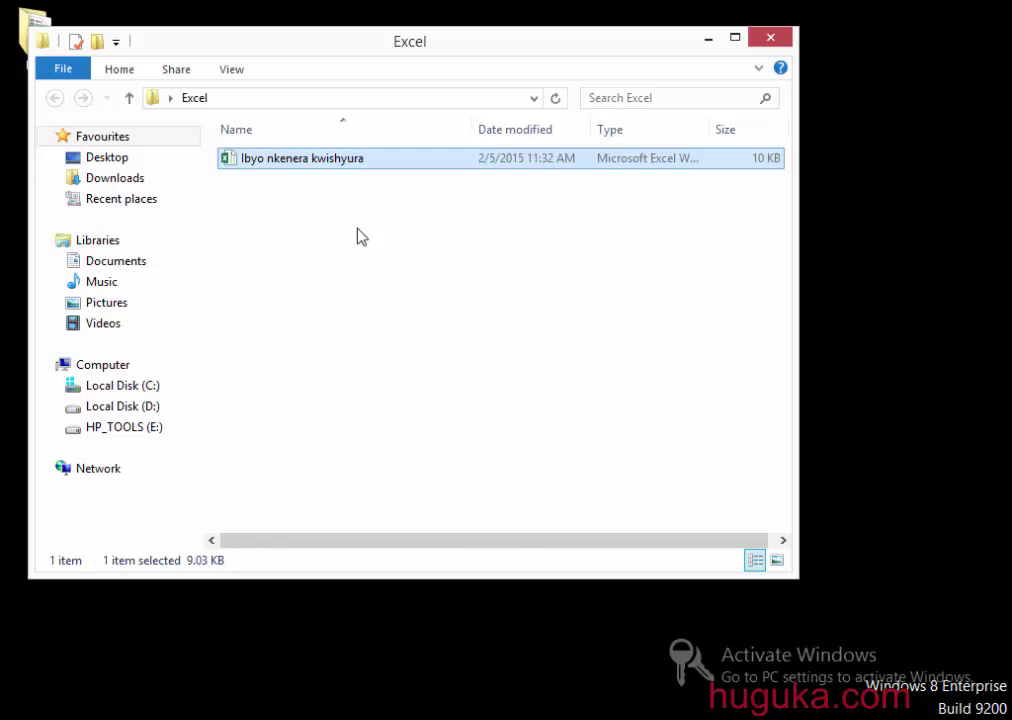
pyautogui.doubleClick(377, 167)
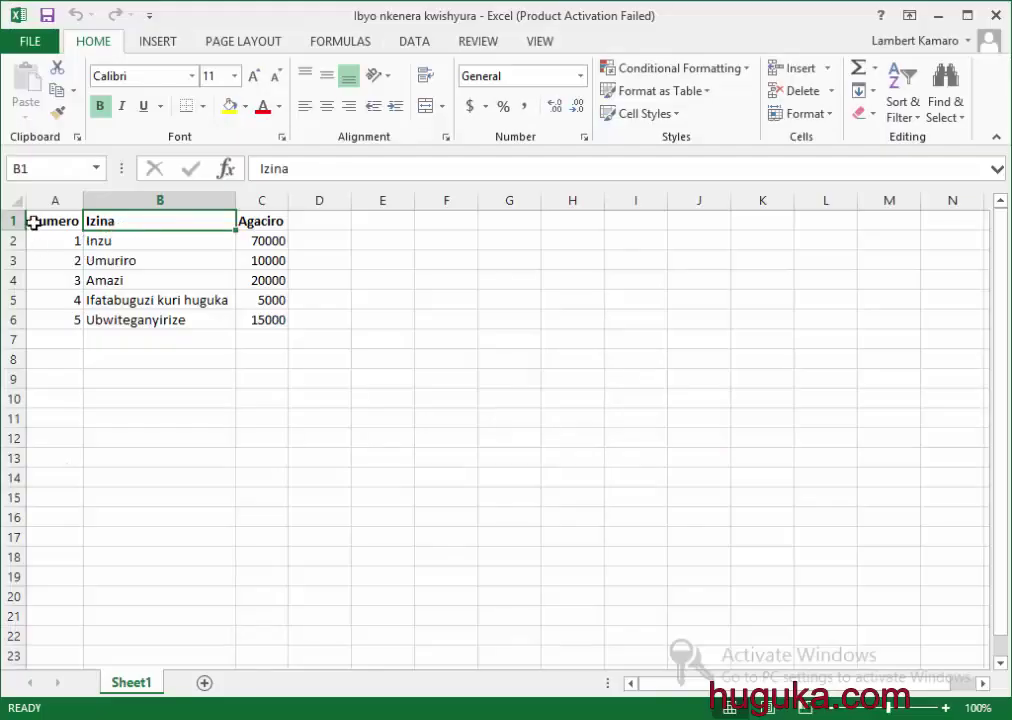
# Step: Select the whole Numero/Izina/Agaciro expense table, cells A1:C6
pyautogui.click(34, 221)
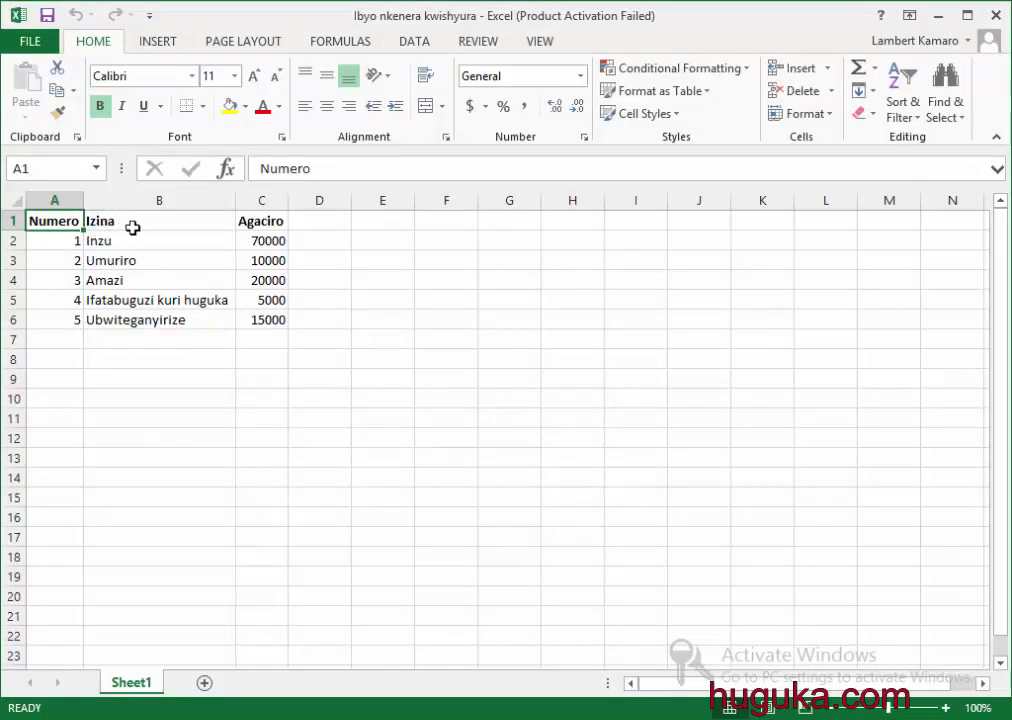
pyautogui.click(298, 357)
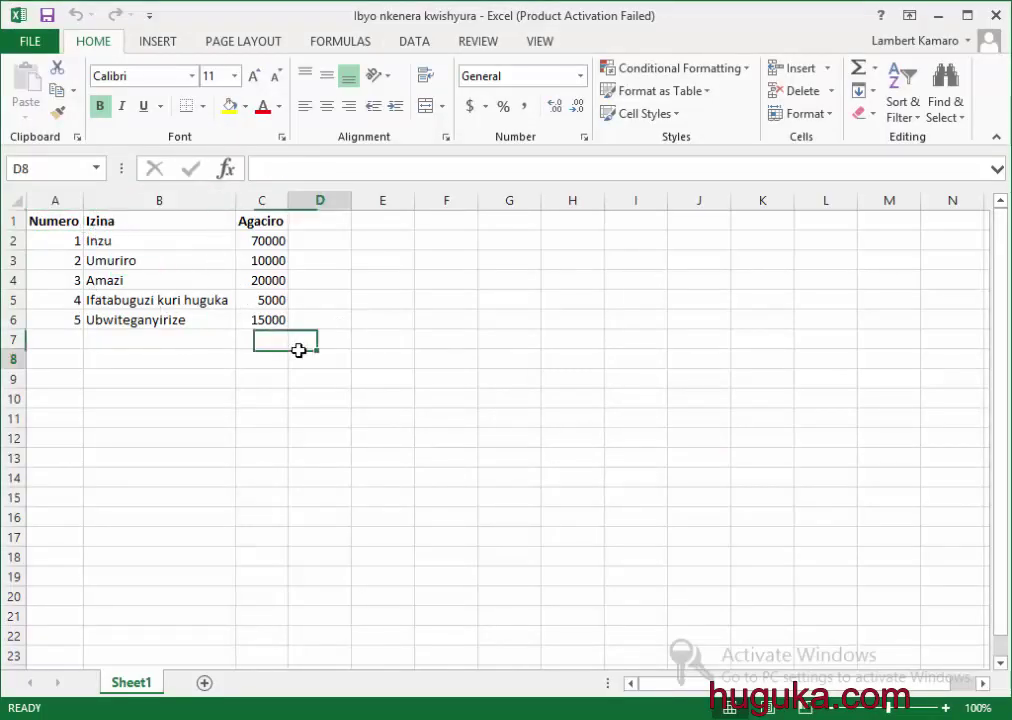
pyautogui.click(319, 341)
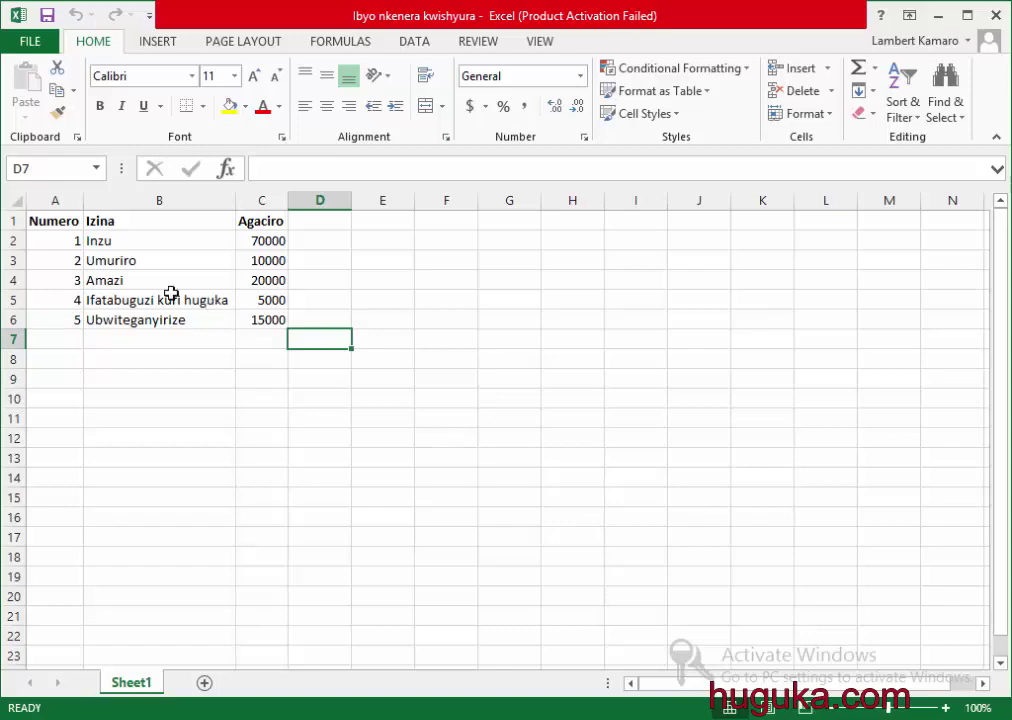
pyautogui.click(52, 226)
pyautogui.keyDown('shift'); pyautogui.click(233, 237); pyautogui.keyUp('shift')
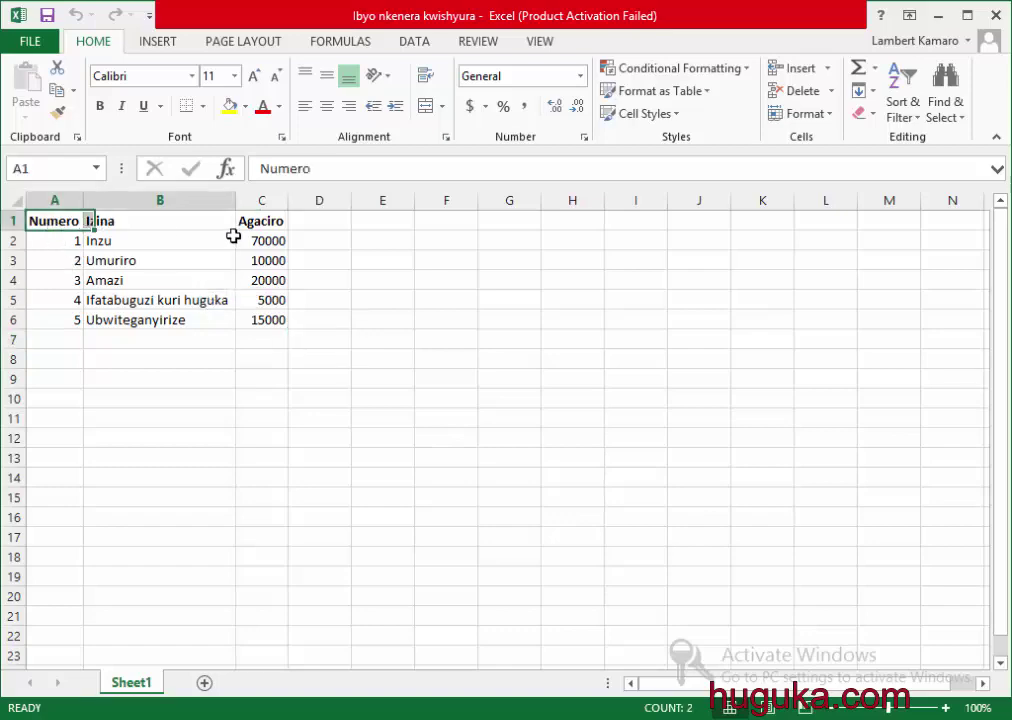
pyautogui.click(49, 221)
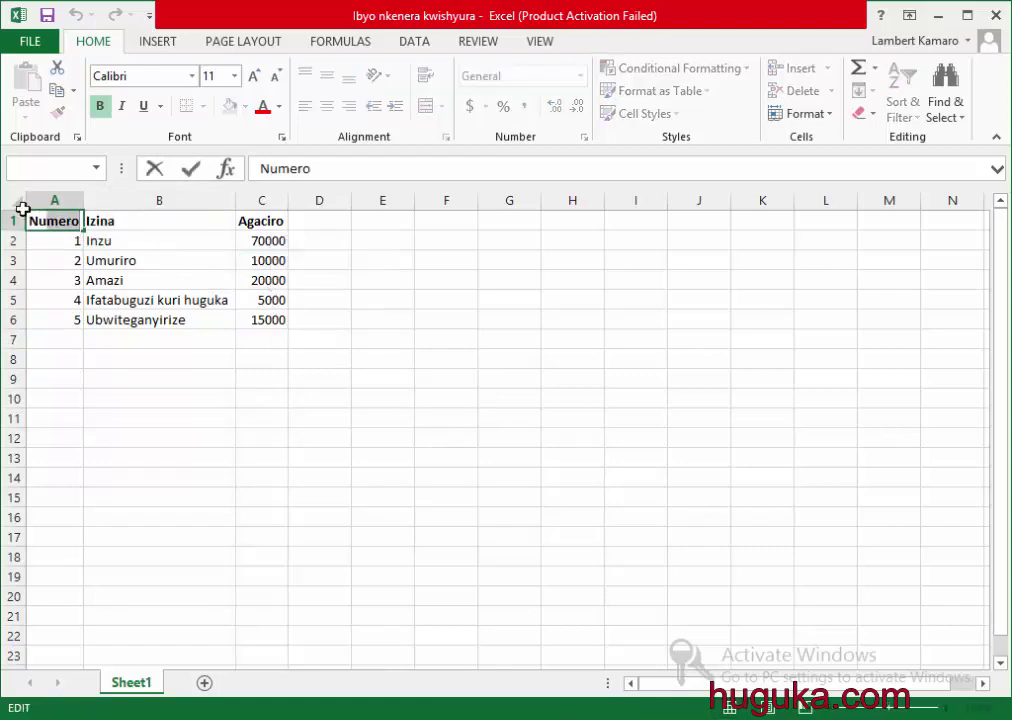
pyautogui.moveTo(54, 226)
pyautogui.mouseDown()
pyautogui.moveTo(270, 268)
pyautogui.moveTo(270, 318)
pyautogui.mouseUp()
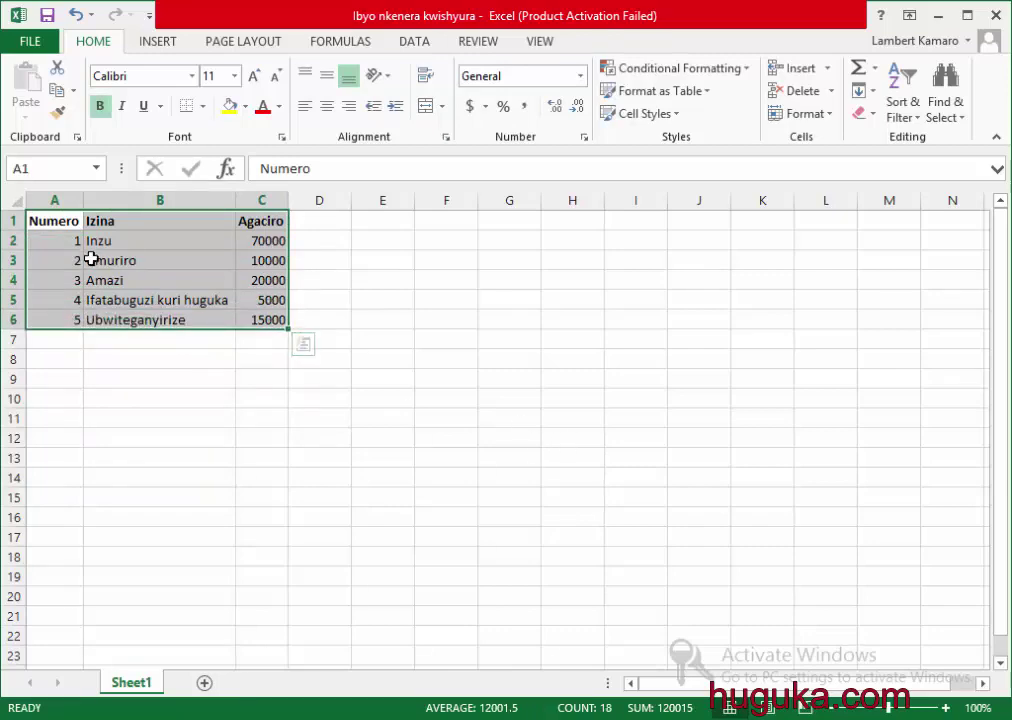
pyautogui.click(63, 221)
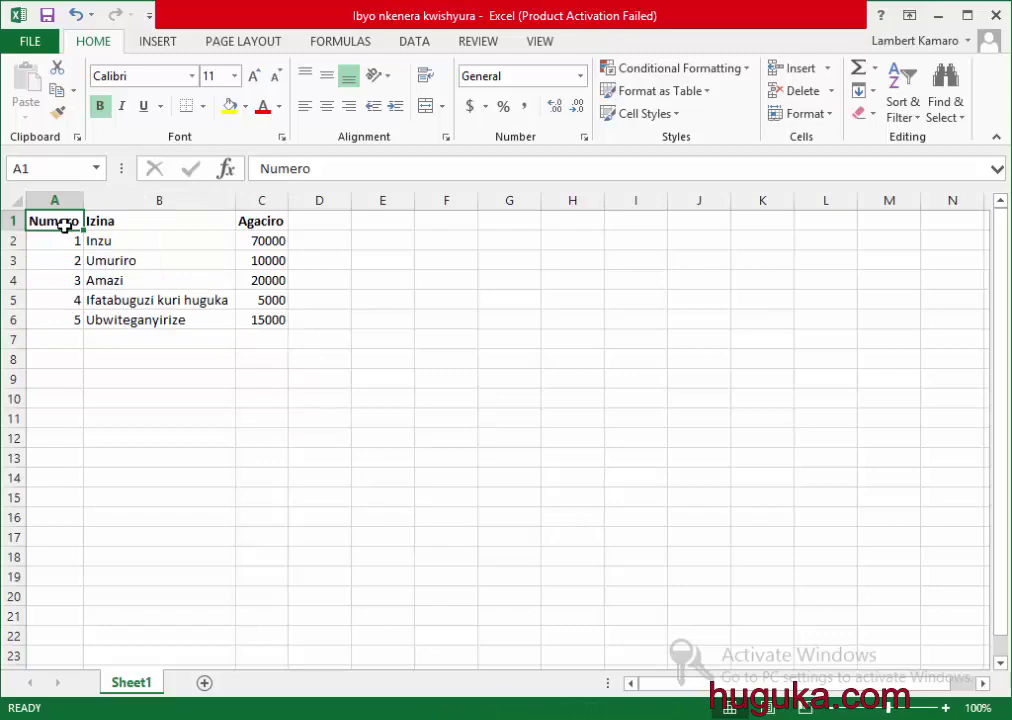
pyautogui.moveTo(66, 224); pyautogui.dragTo(144, 240)
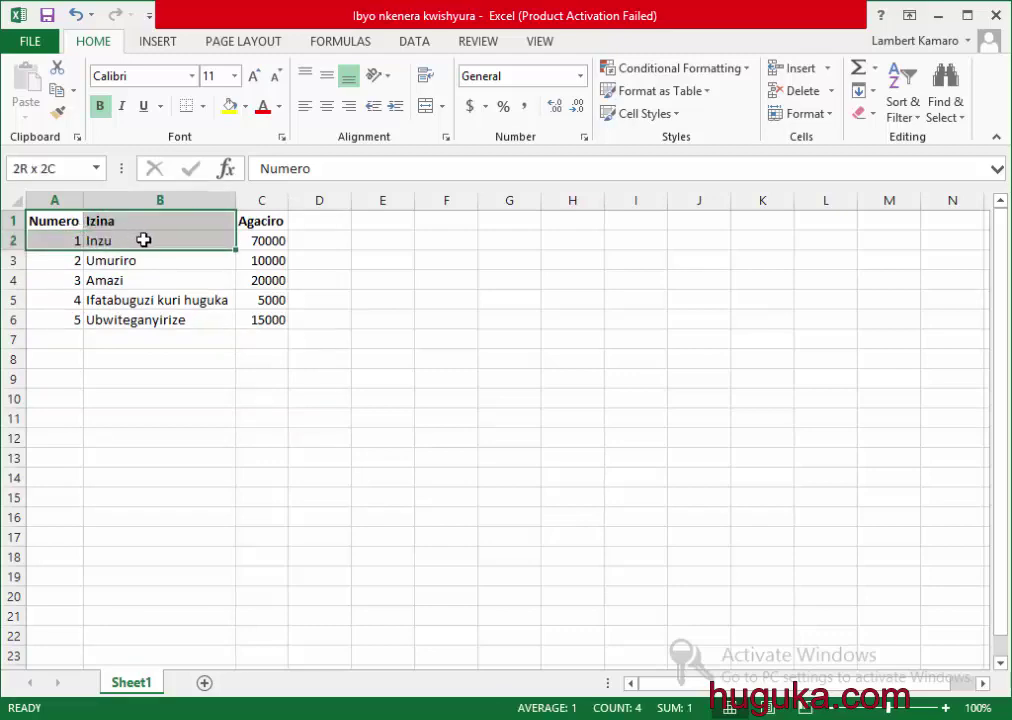
pyautogui.moveTo(144, 240)
pyautogui.mouseDown()
pyautogui.moveTo(258, 296)
pyautogui.moveTo(263, 316)
pyautogui.mouseUp()
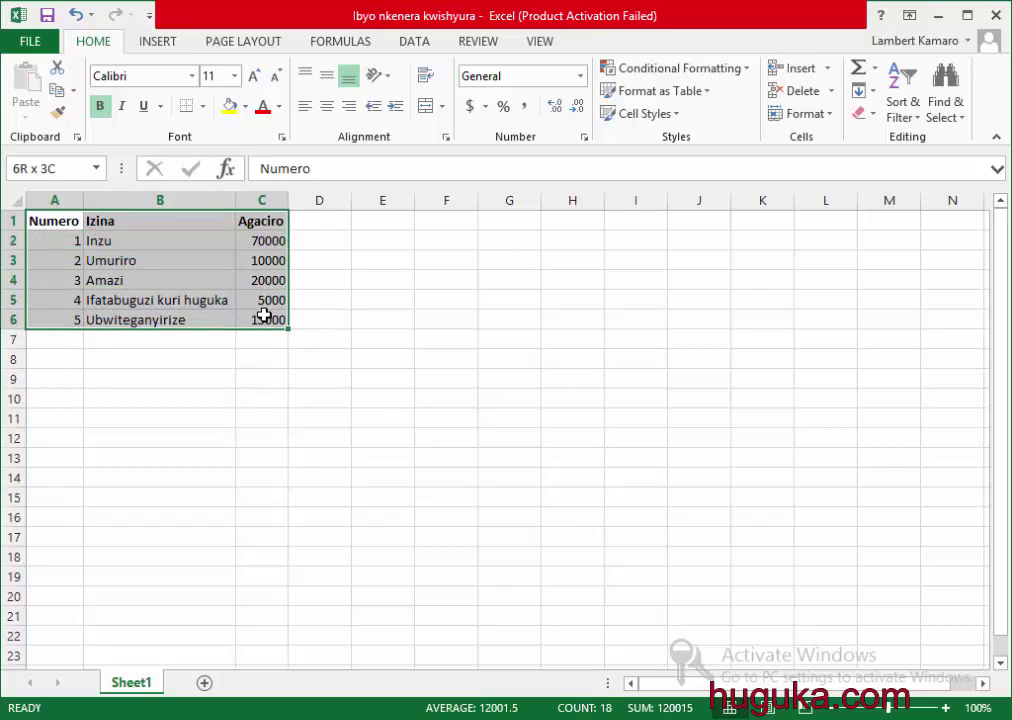
pyautogui.moveTo(263, 316); pyautogui.dragTo(264, 316)
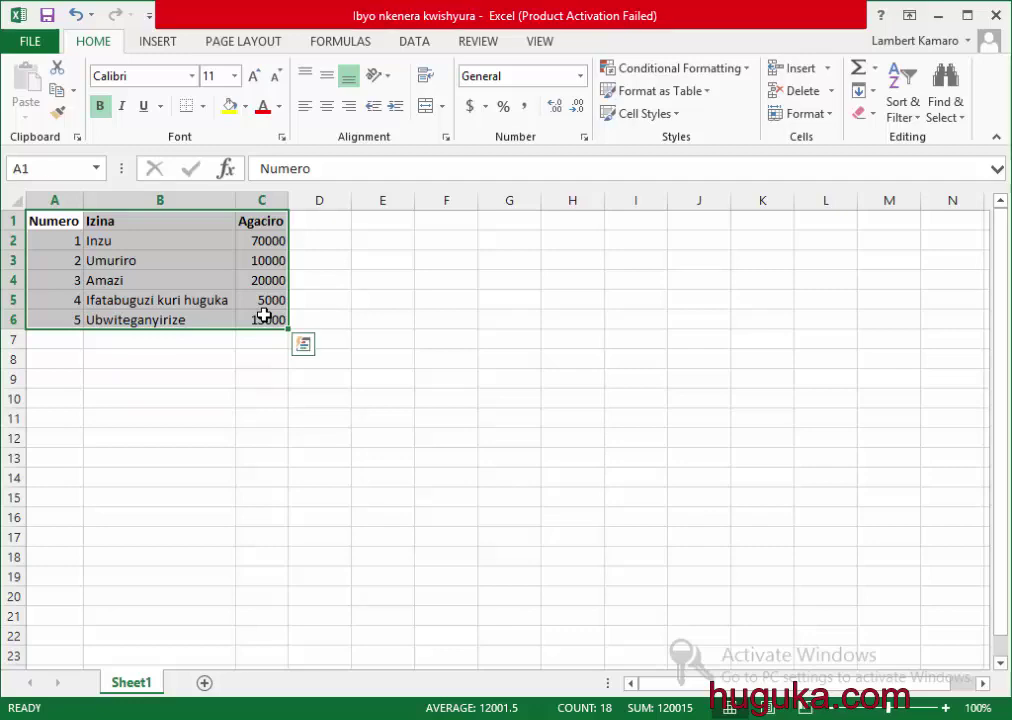
# Step: Apply All Borders to every cell of the A1:C6 table
pyautogui.click(203, 107)
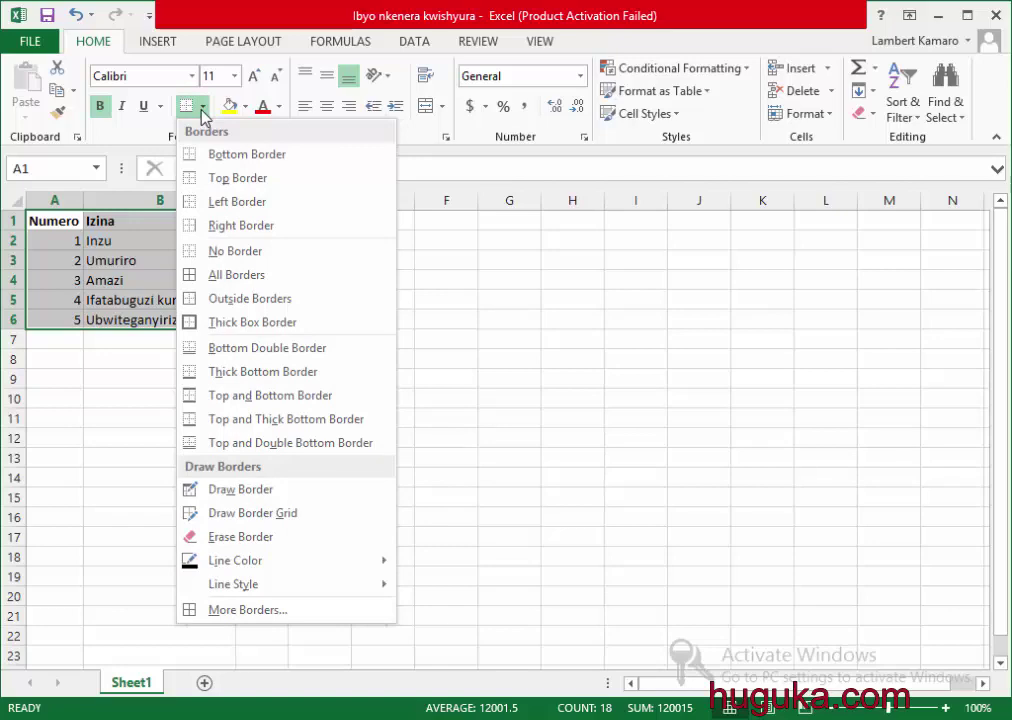
pyautogui.click(273, 278)
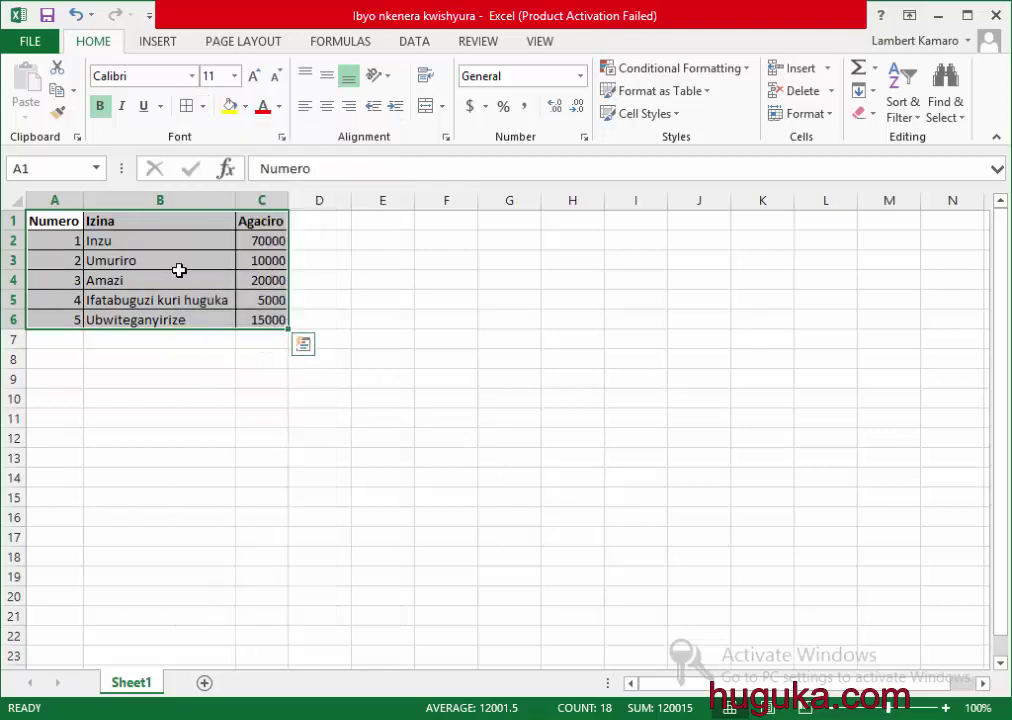
pyautogui.click(241, 312)
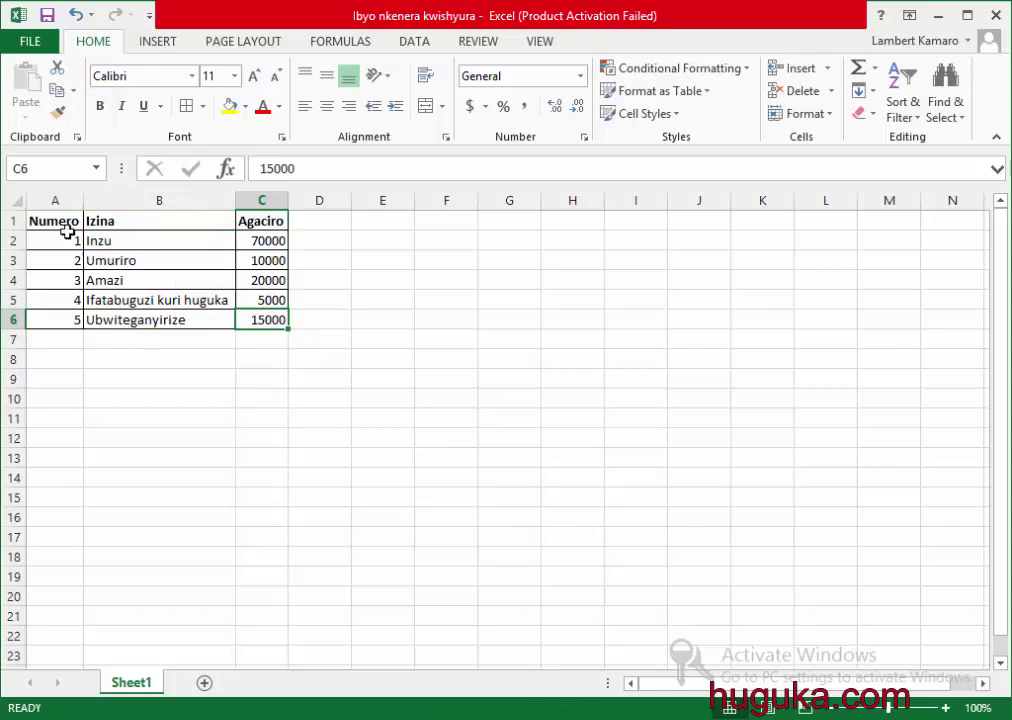
pyautogui.moveTo(66, 221)
pyautogui.mouseDown()
pyautogui.moveTo(268, 263)
pyautogui.moveTo(256, 317)
pyautogui.mouseUp()
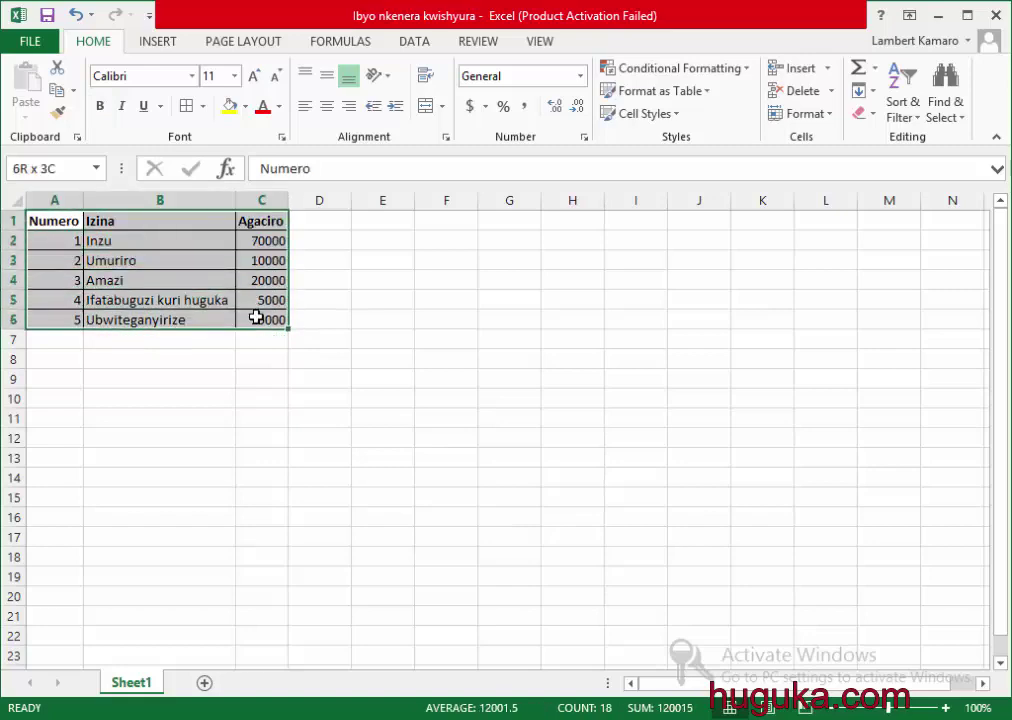
# Step: Leave the borders unchanged and select the header row A1:C1
pyautogui.click(204, 106)
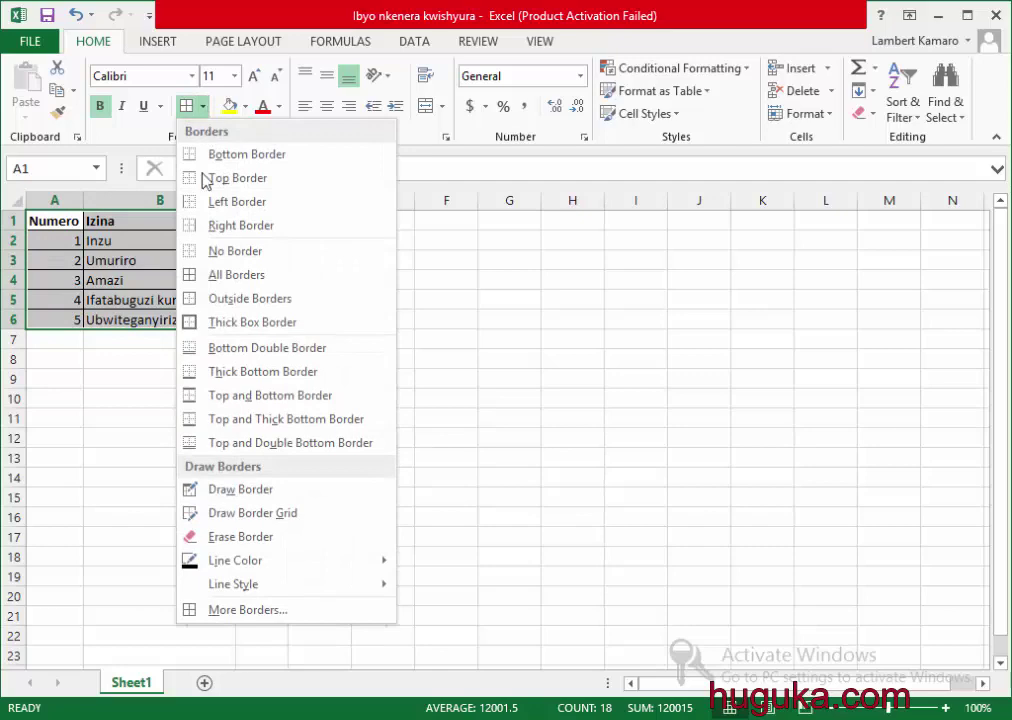
pyautogui.moveTo(235, 561)
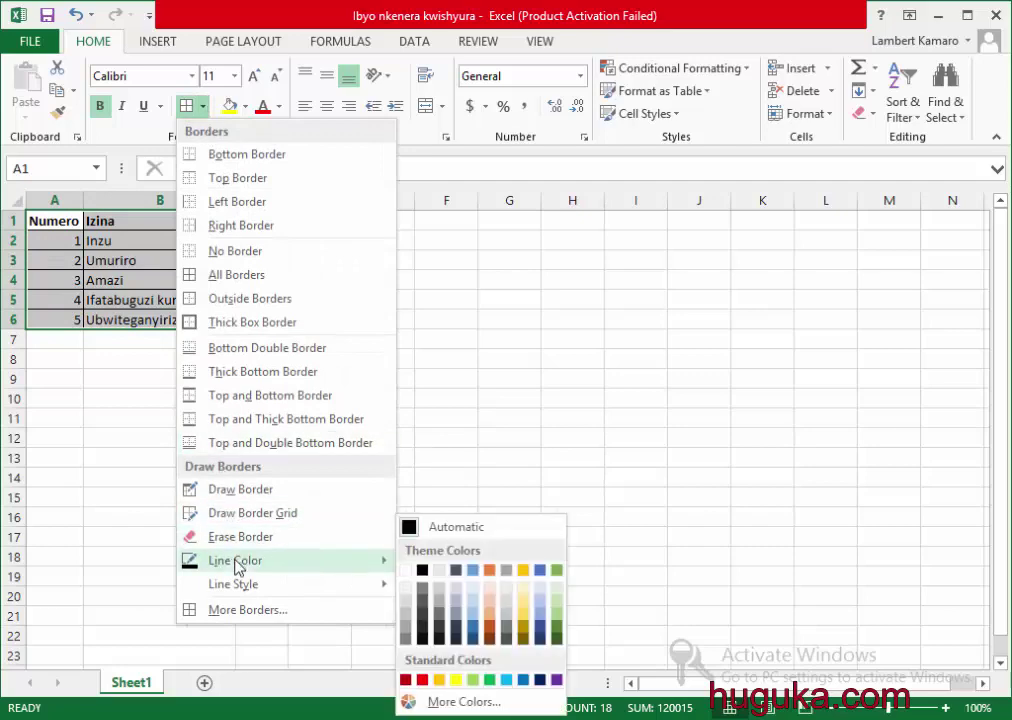
pyautogui.click(236, 274)
pyautogui.click(174, 262)
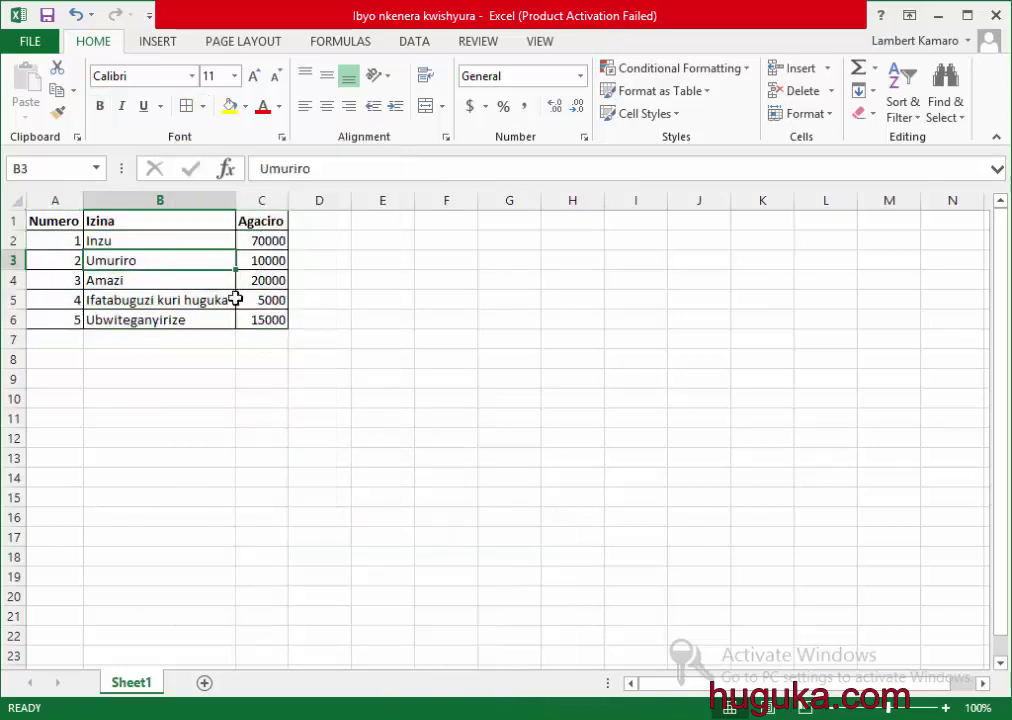
pyautogui.moveTo(54, 222)
pyautogui.mouseDown()
pyautogui.moveTo(156, 237)
pyautogui.moveTo(245, 297)
pyautogui.mouseUp()
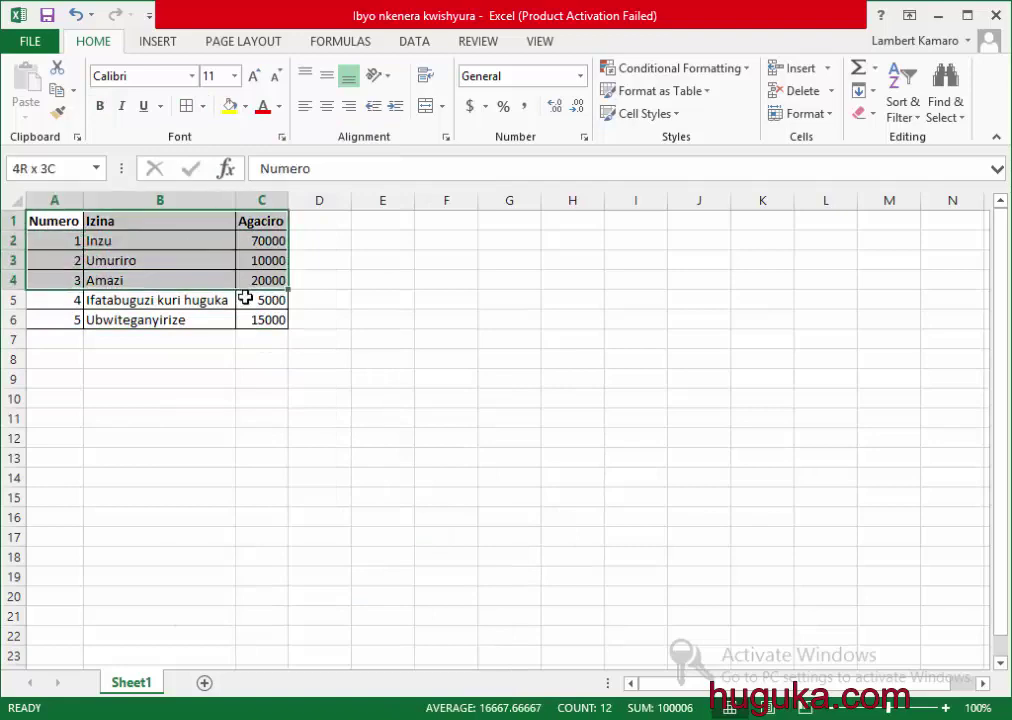
pyautogui.doubleClick(245, 298)
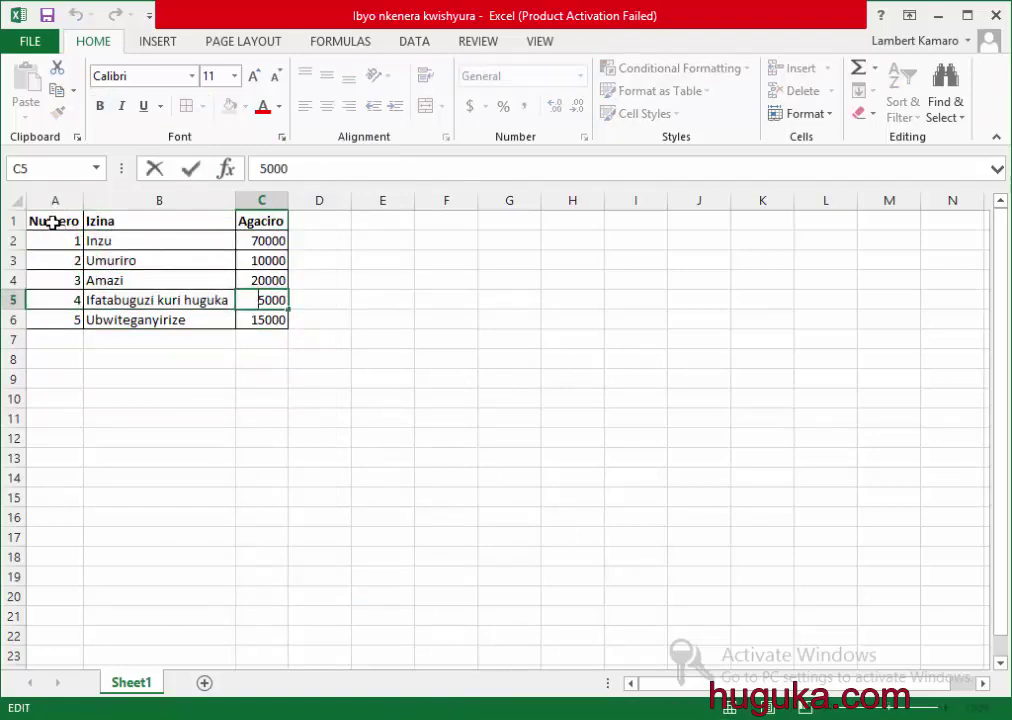
pyautogui.moveTo(53, 222); pyautogui.dragTo(250, 226)
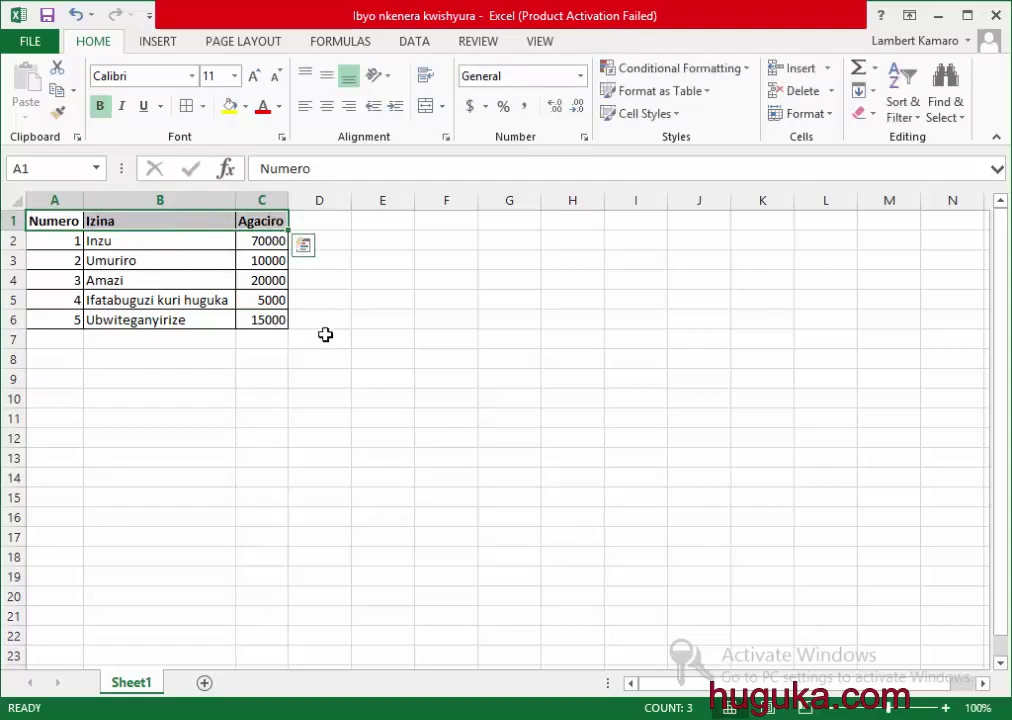
# Step: Fill the header row A1:C1 with green
pyautogui.click(245, 107)
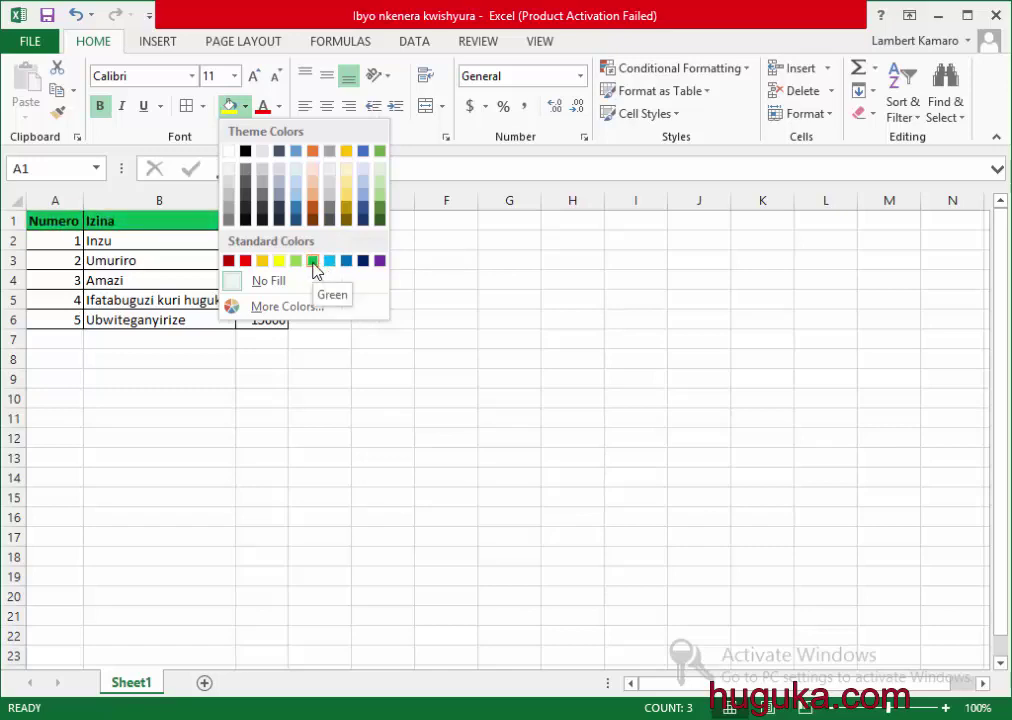
pyautogui.click(313, 262)
pyautogui.click(215, 318)
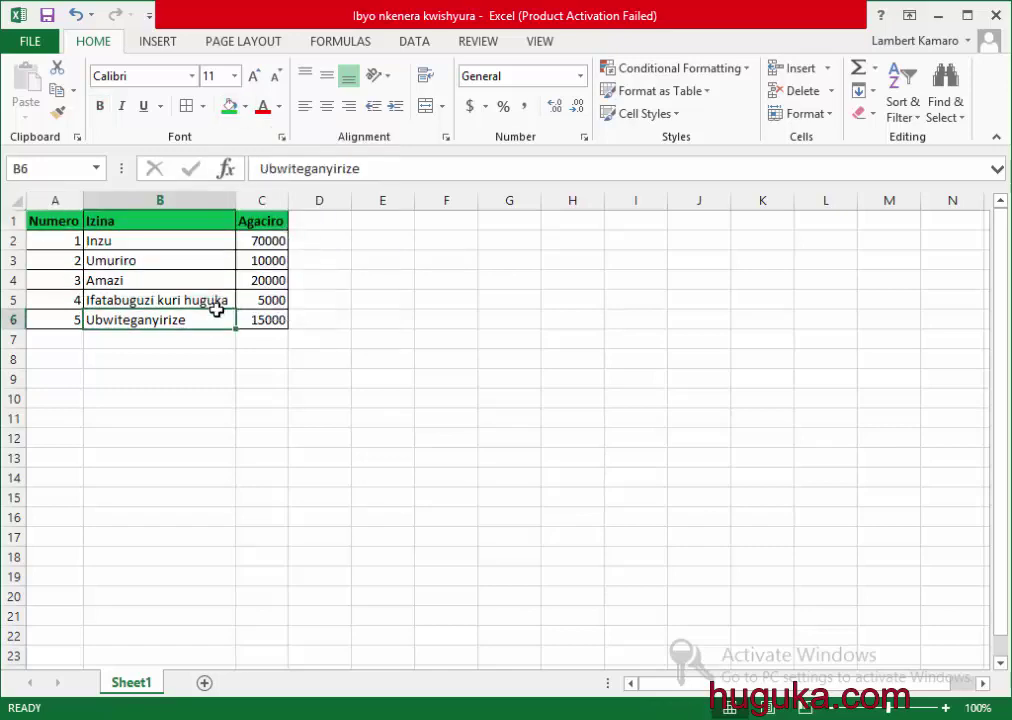
pyautogui.click(284, 281)
pyautogui.click(120, 220)
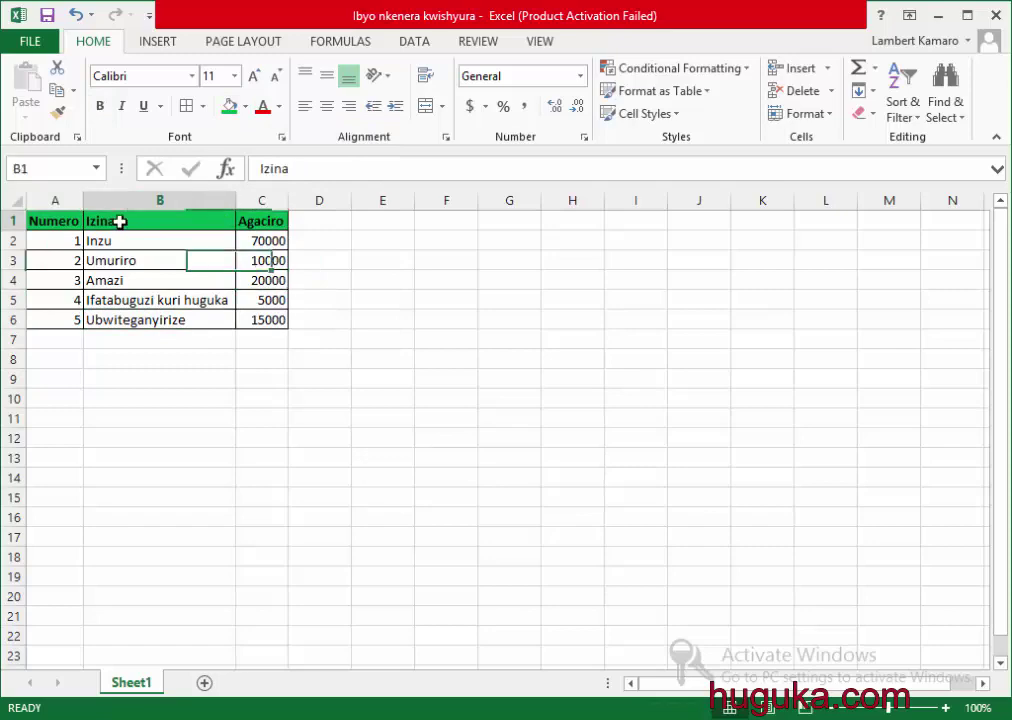
# Step: Open Save As and browse to the Desktop › Excel folder
pyautogui.click(32, 43)
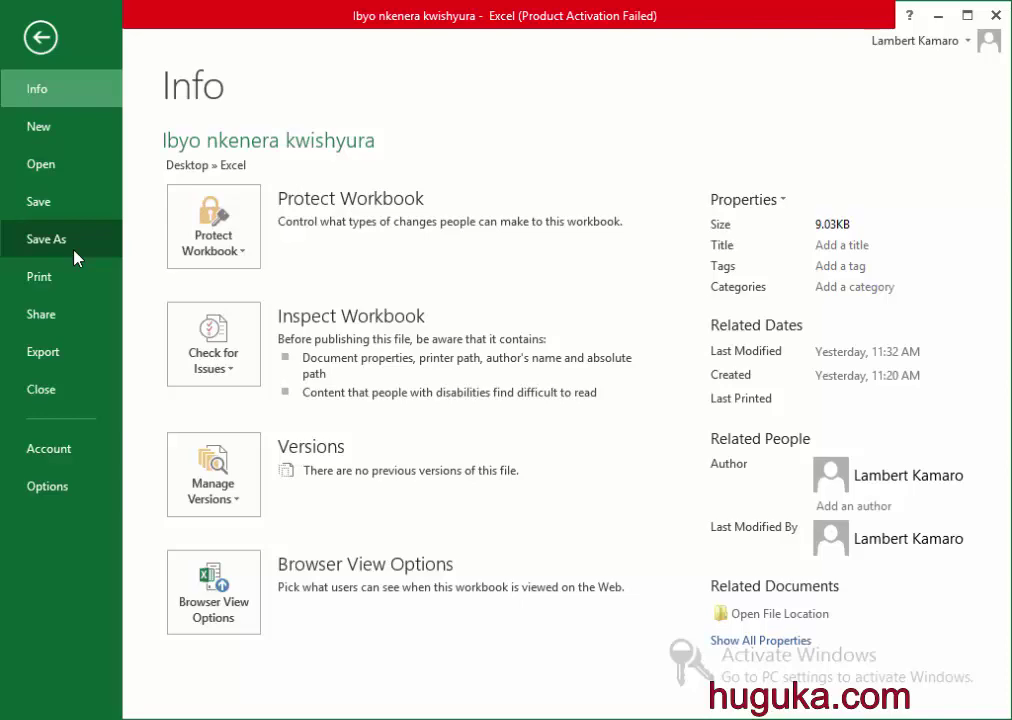
pyautogui.click(75, 257)
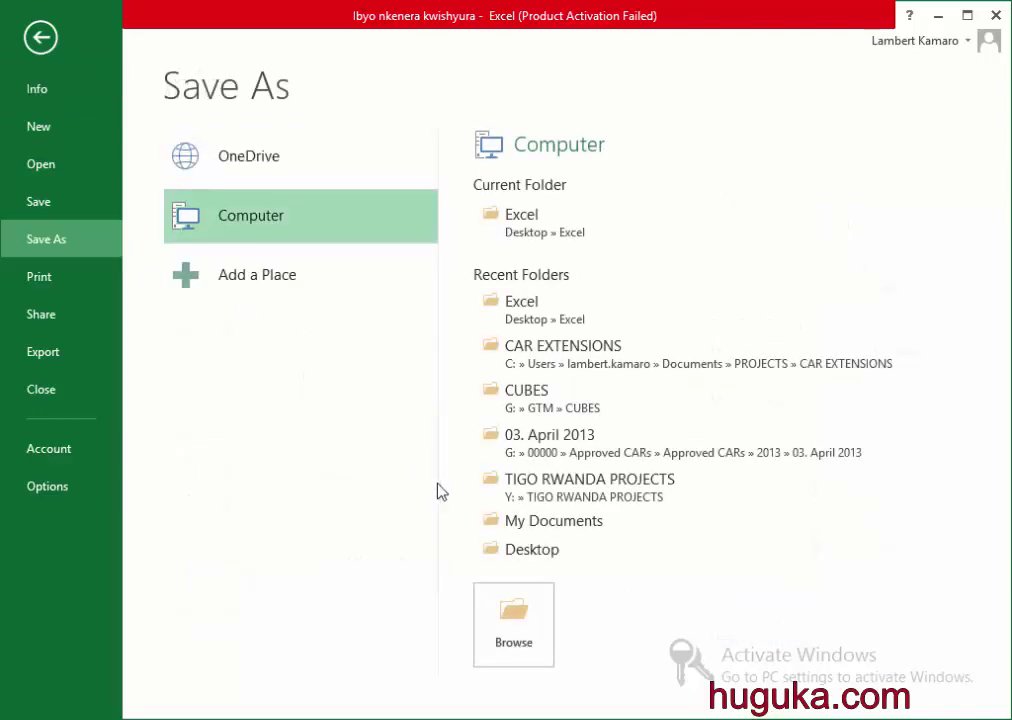
pyautogui.click(535, 618)
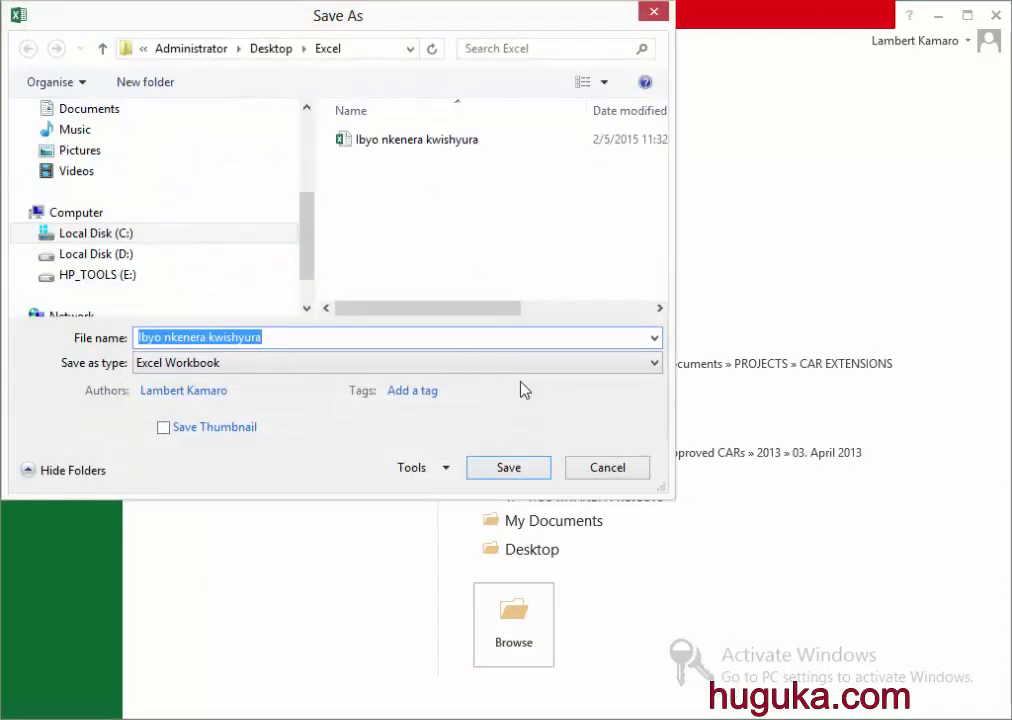
# Step: Cancel Save As and save the workbook in its current folder
pyautogui.click(609, 467)
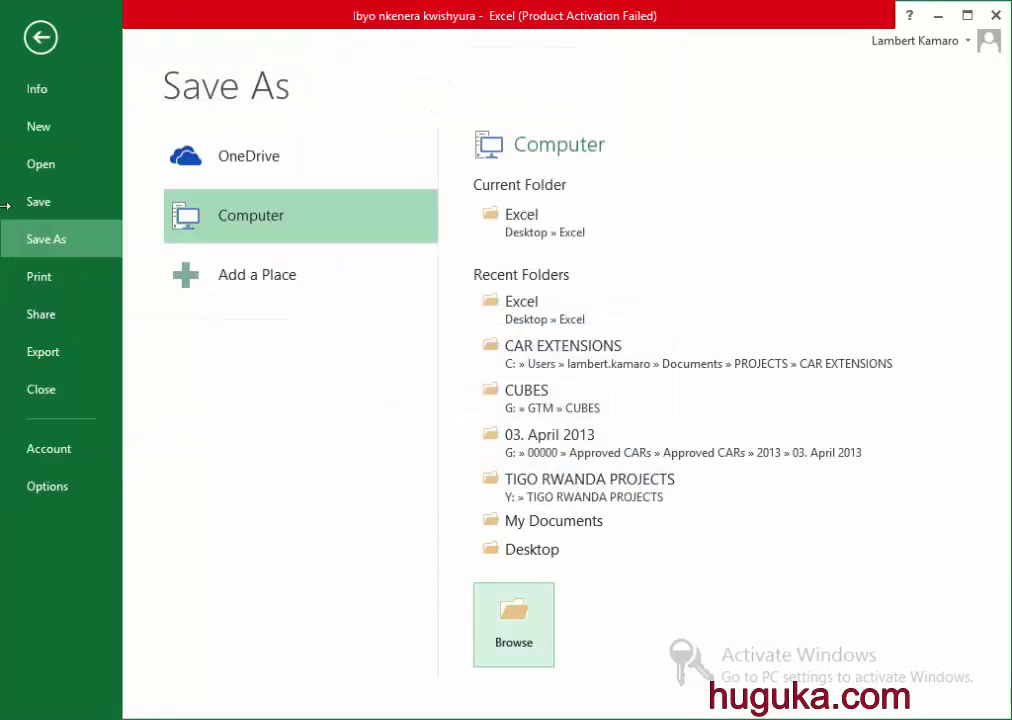
pyautogui.click(36, 205)
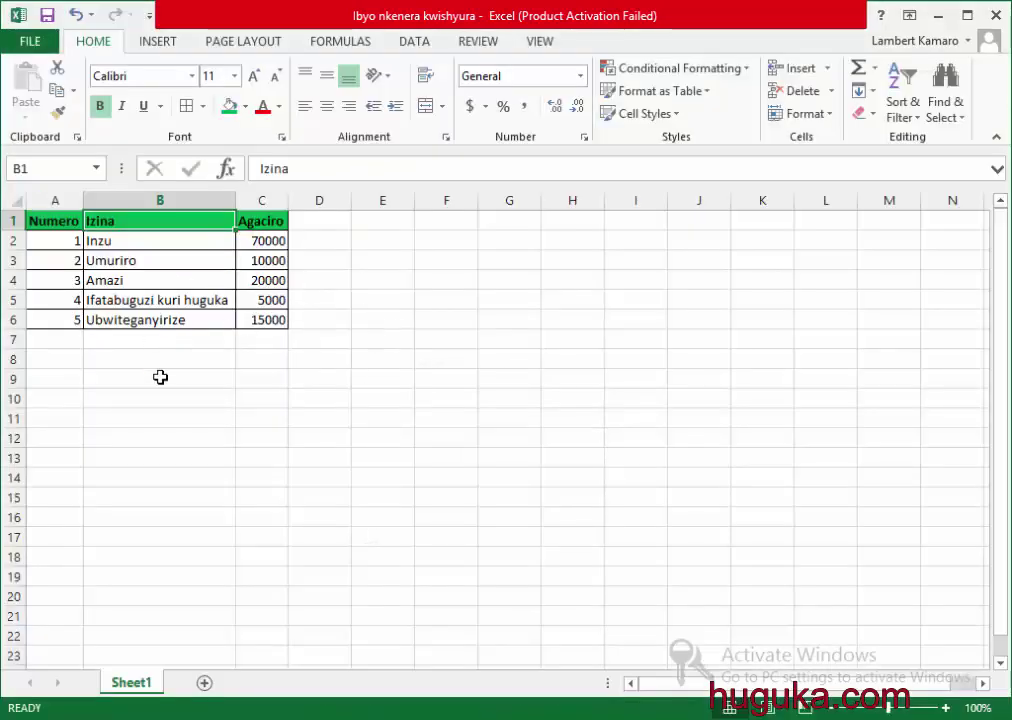
pyautogui.click(203, 245)
# Step: Close Excel and reopen Ibyo nkenera kwishyura from the Excel folder
pyautogui.click(418, 300)
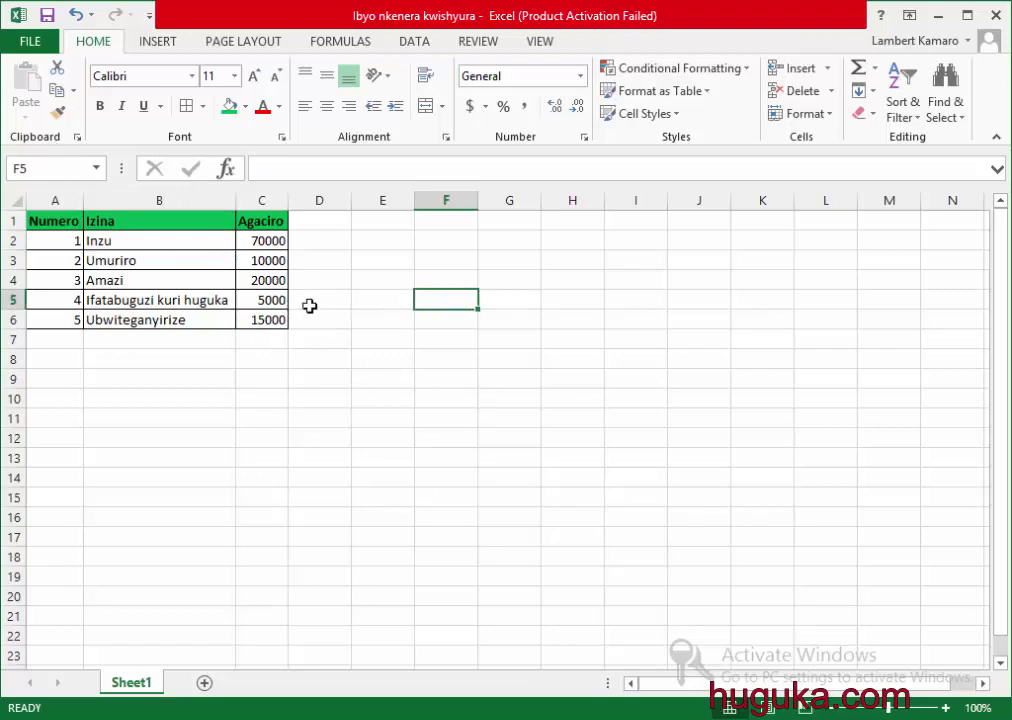
pyautogui.click(996, 16)
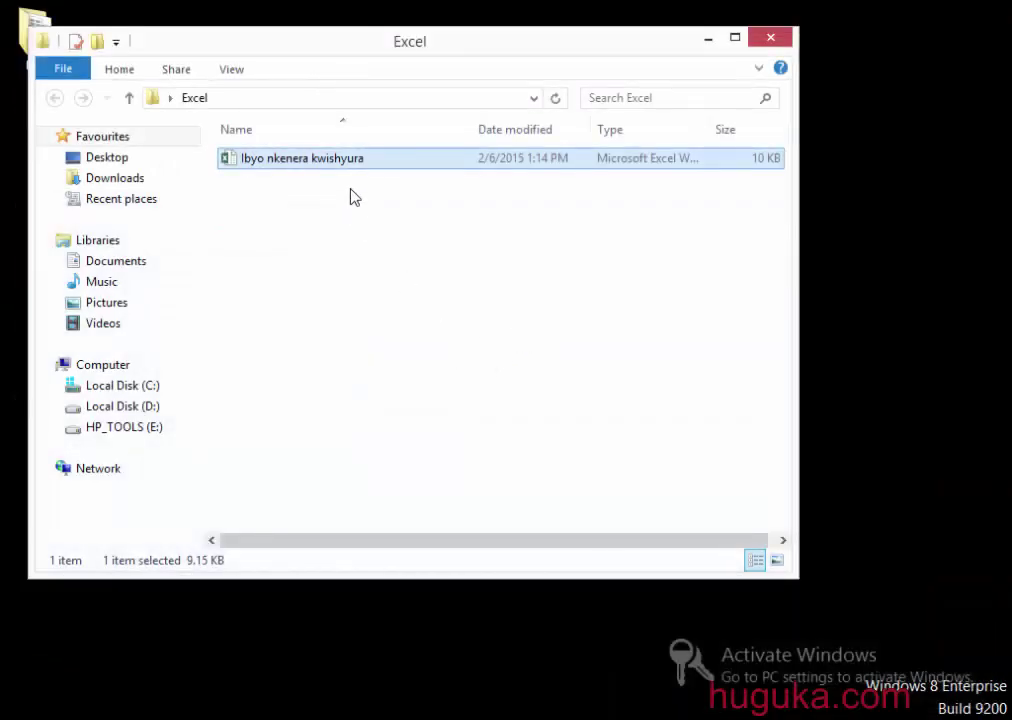
pyautogui.doubleClick(350, 172)
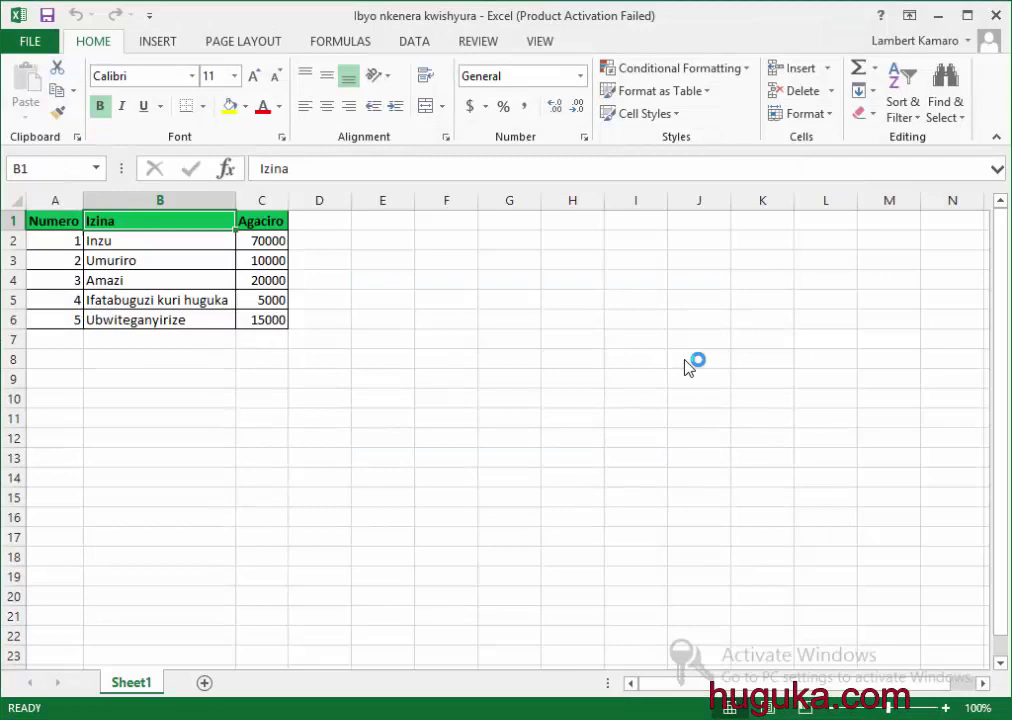
# Step: Close the Activation Wizard on the reopened workbook and select cell F4
pyautogui.click(337, 361)
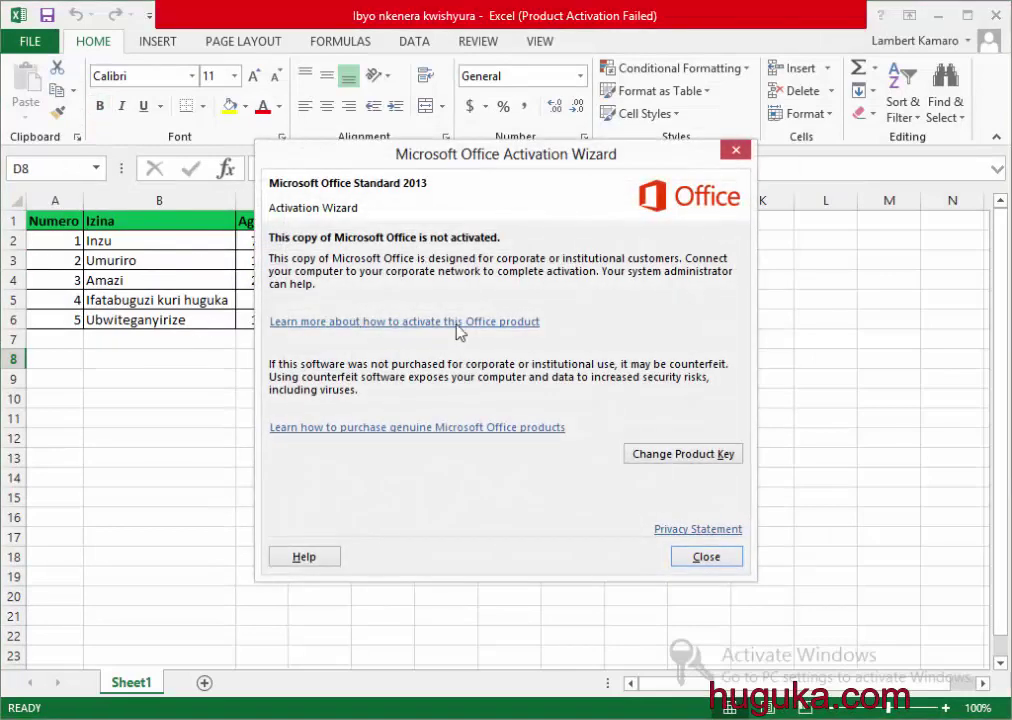
pyautogui.click(706, 553)
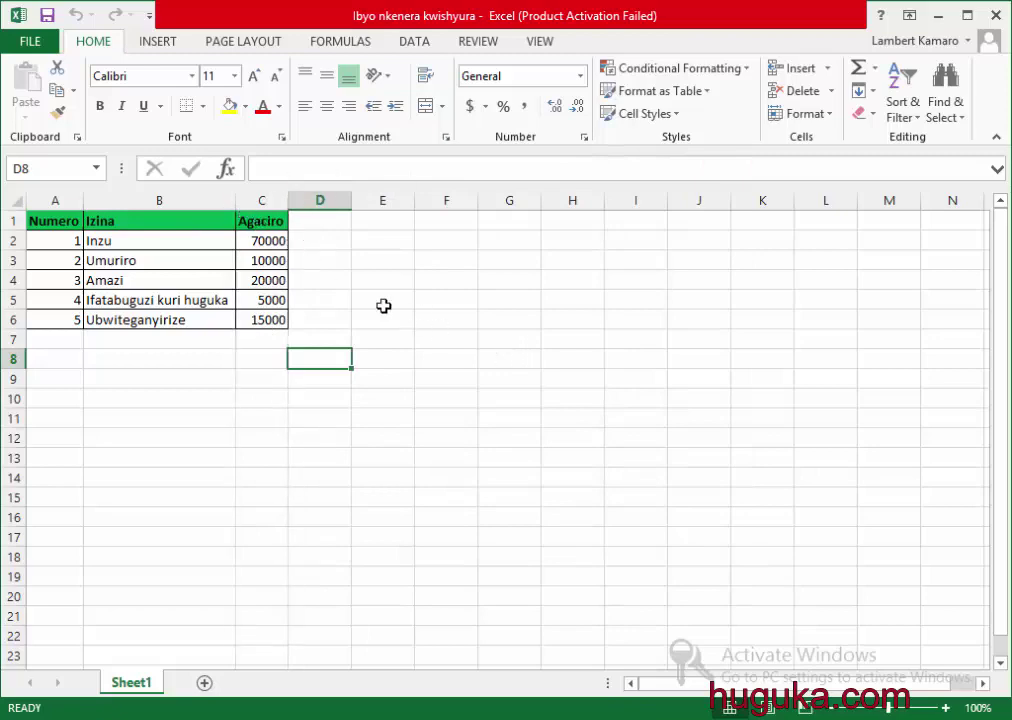
pyautogui.click(454, 285)
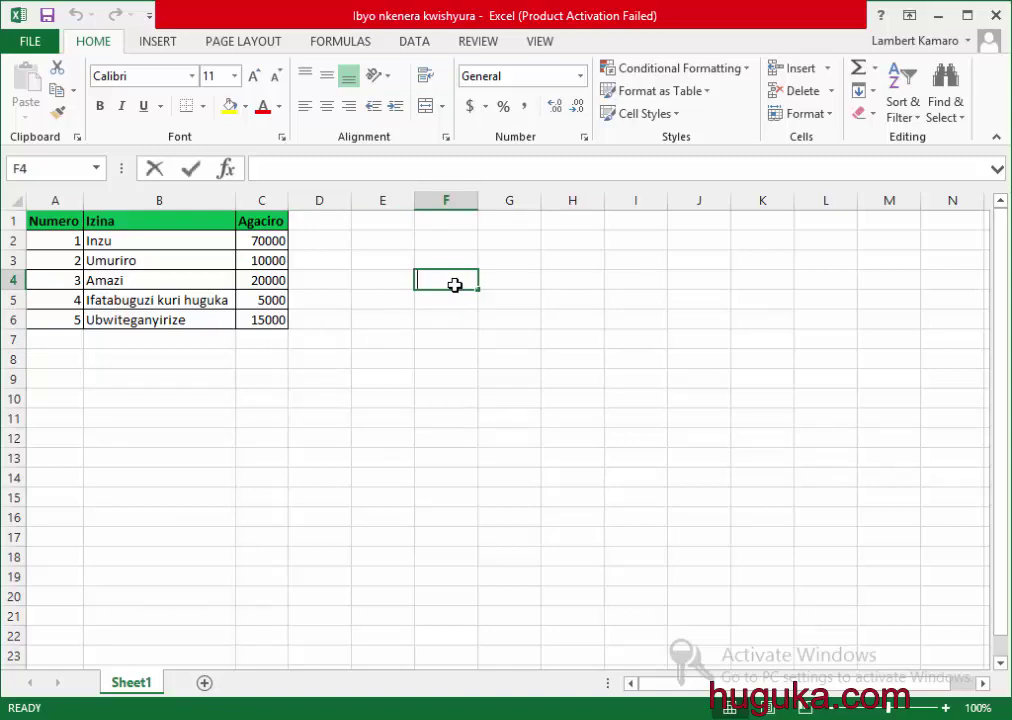
# Step: Enter the note 'CTRL + S' in cell F4 beside the table
pyautogui.write('CTRL')
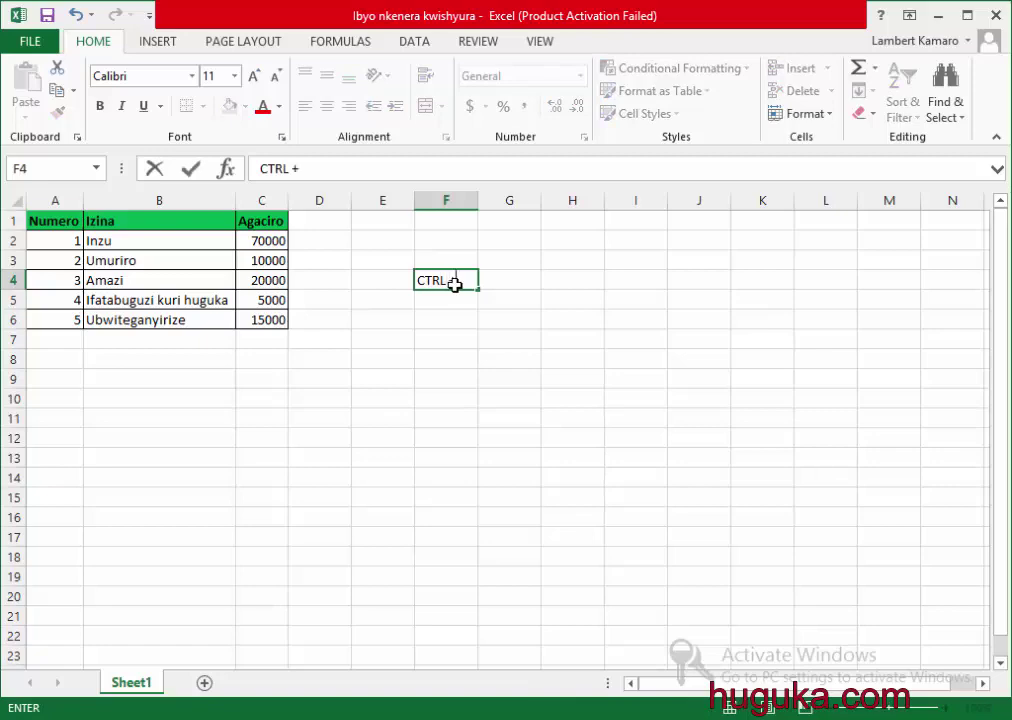
pyautogui.write(' + s')
pyautogui.press('BackSpace')
pyautogui.write('S')
pyautogui.press('Return')
pyautogui.click(442, 279)
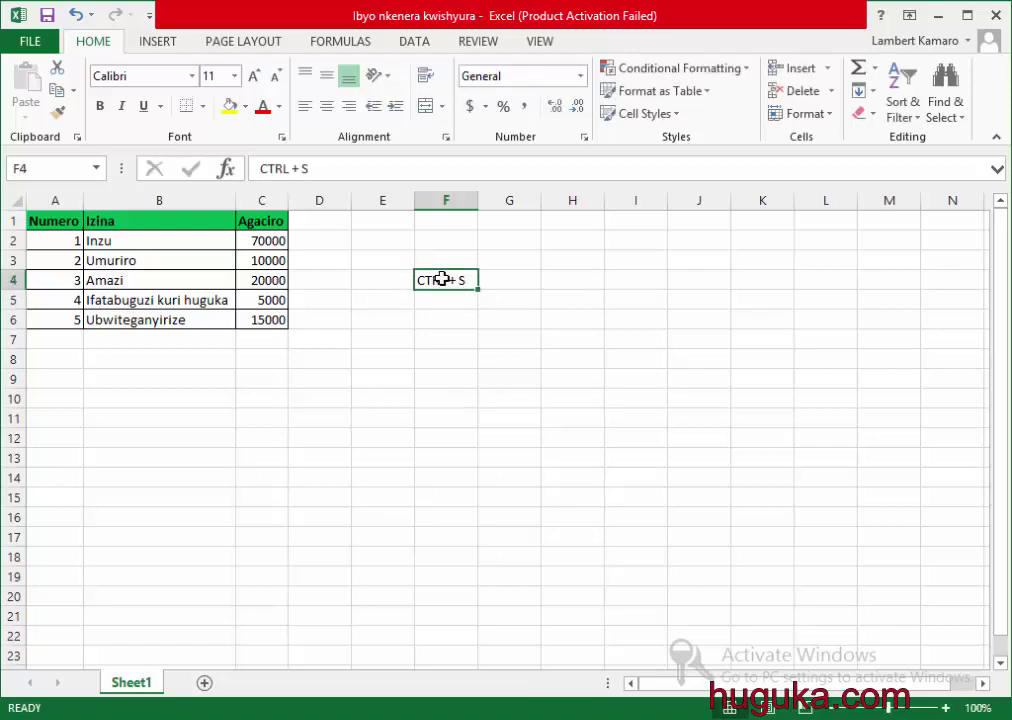
pyautogui.click(18, 44)
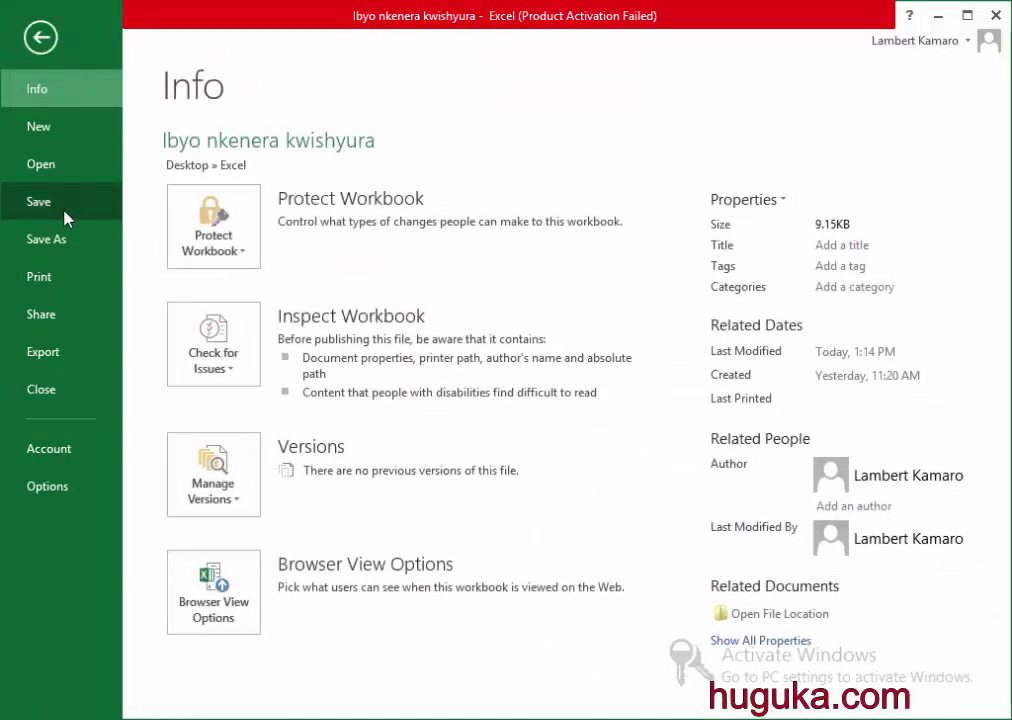
pyautogui.click(34, 40)
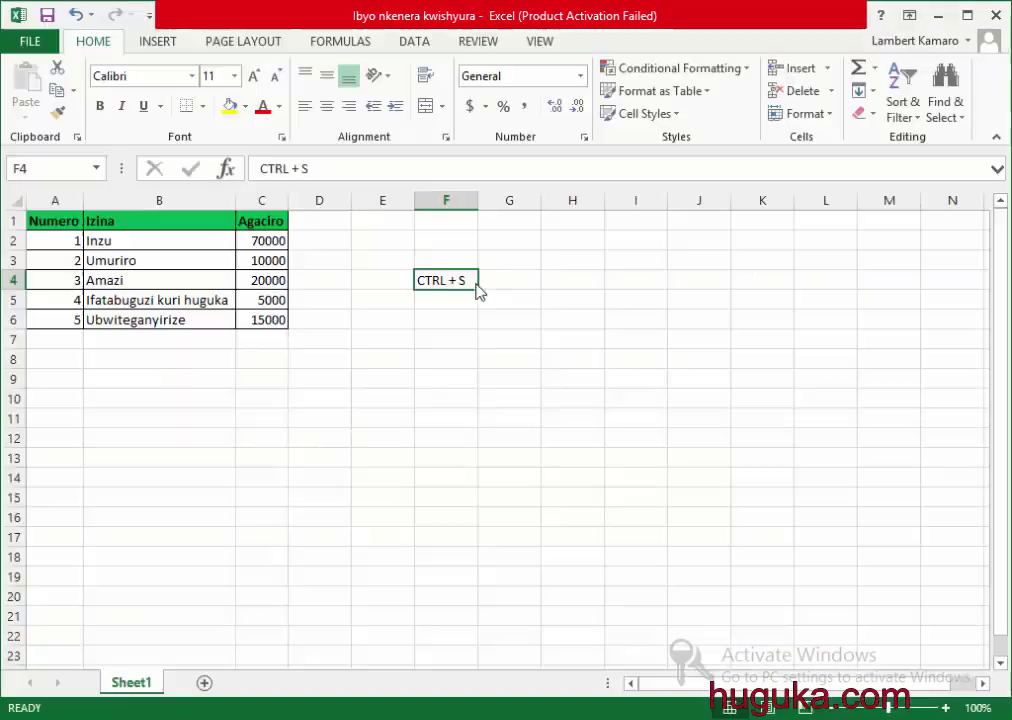
pyautogui.click(443, 201)
# Step: Delete column F from its right-click menu, removing the 'CTRL + S' note
pyautogui.rightClick(443, 201)
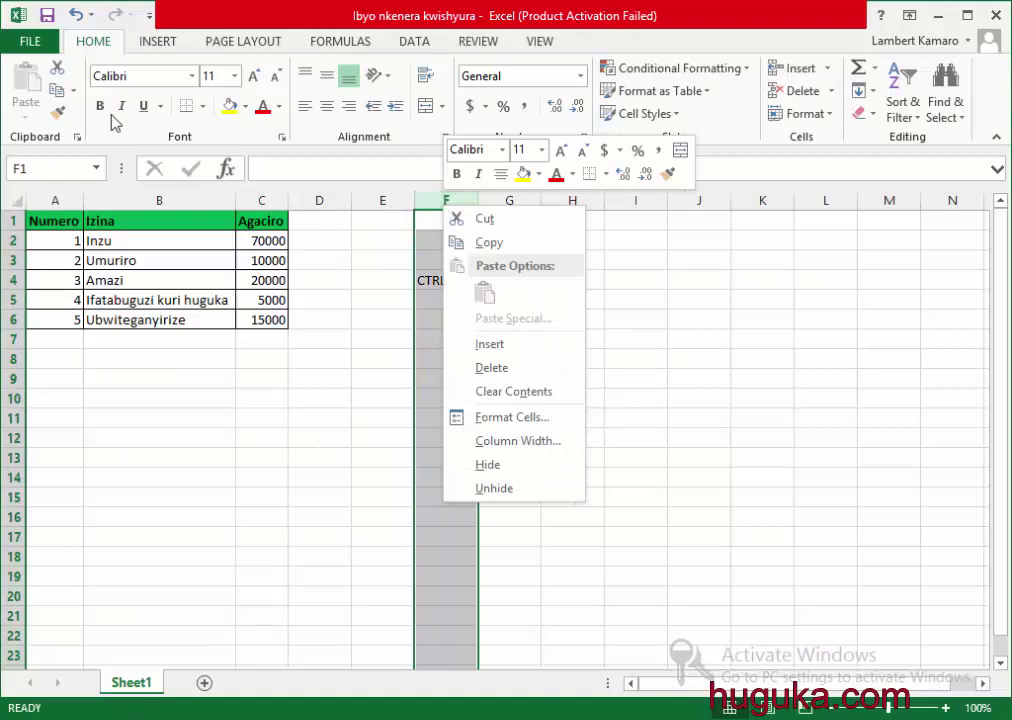
pyautogui.press('Escape')
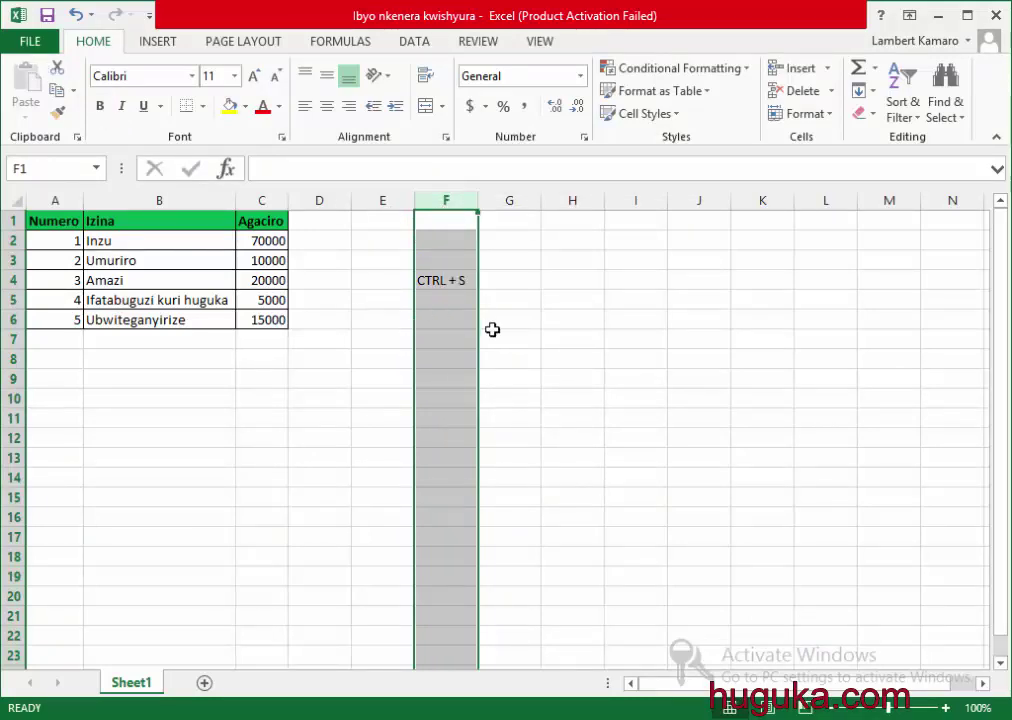
pyautogui.rightClick(432, 200)
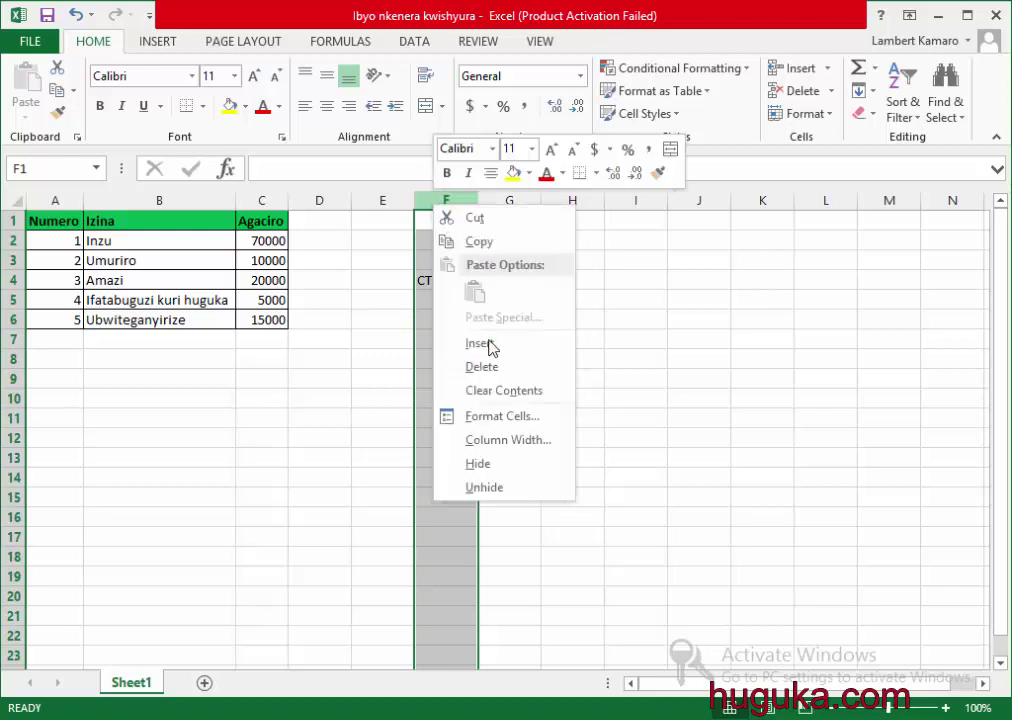
pyautogui.click(492, 367)
pyautogui.click(362, 317)
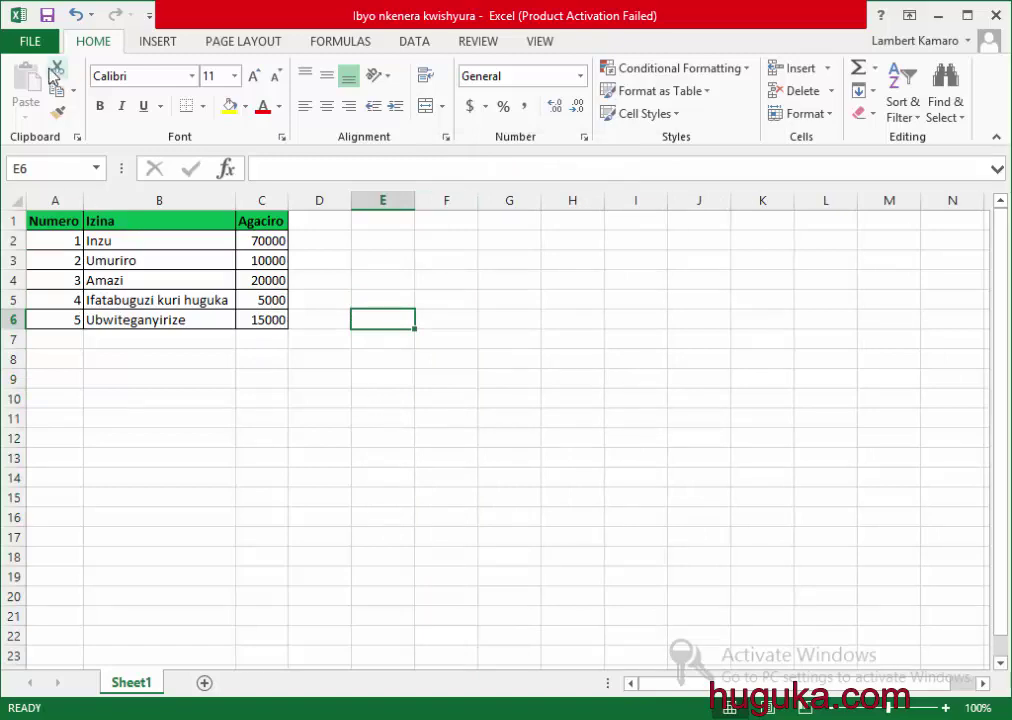
# Step: Show the Print page, keeping Microsoft XPS Document Writer as the printer
pyautogui.click(30, 41)
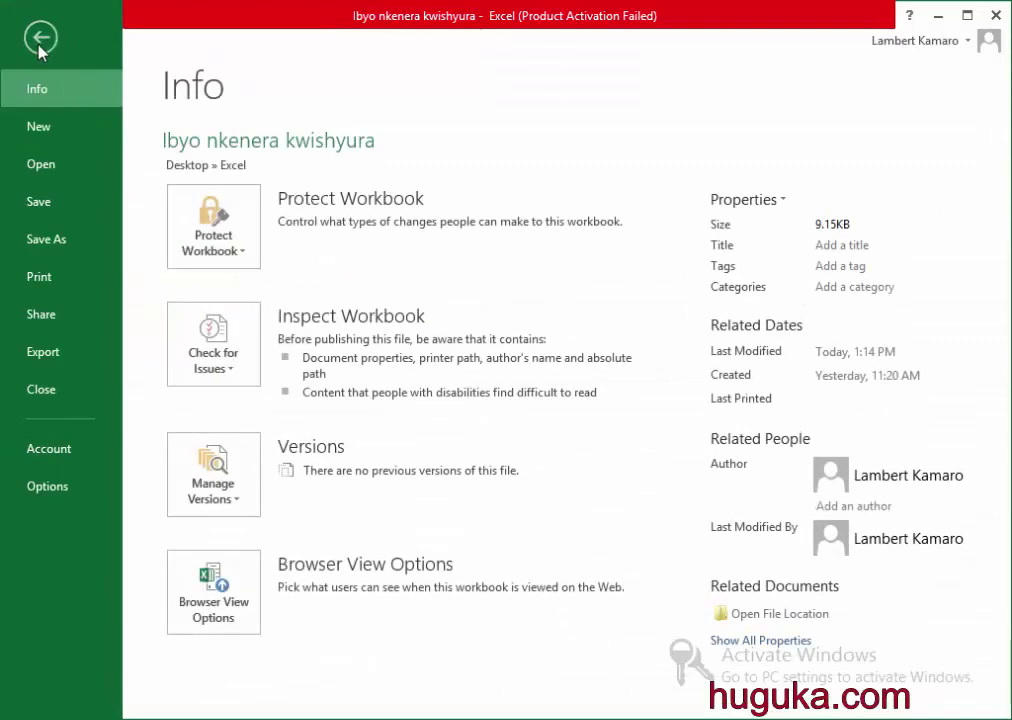
pyautogui.click(68, 284)
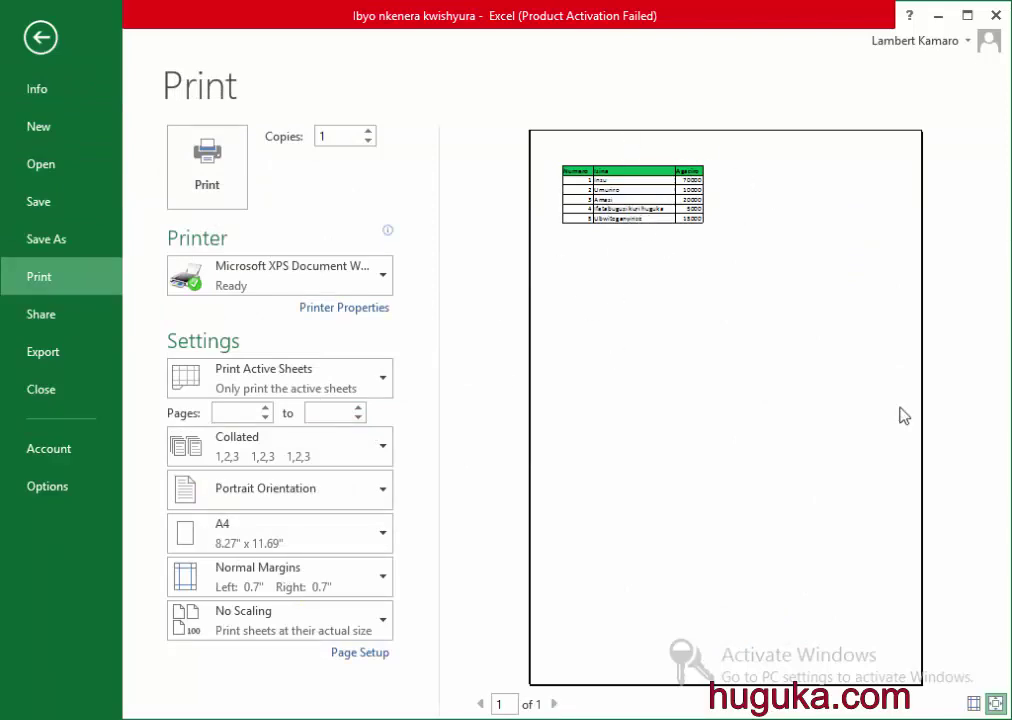
pyautogui.click(300, 275)
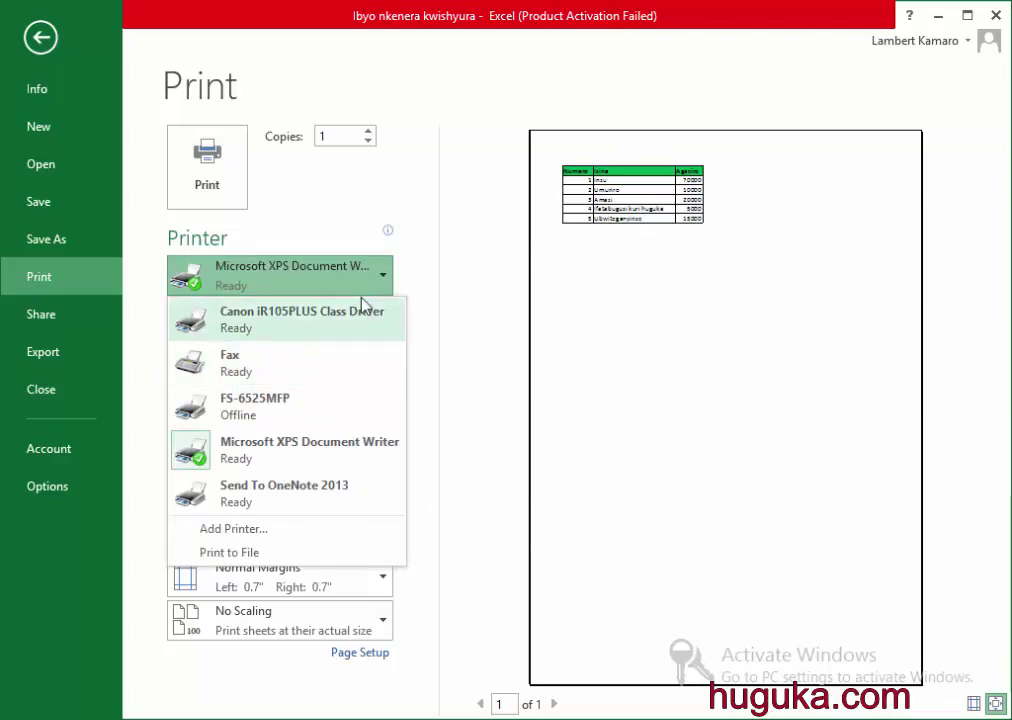
pyautogui.click(425, 332)
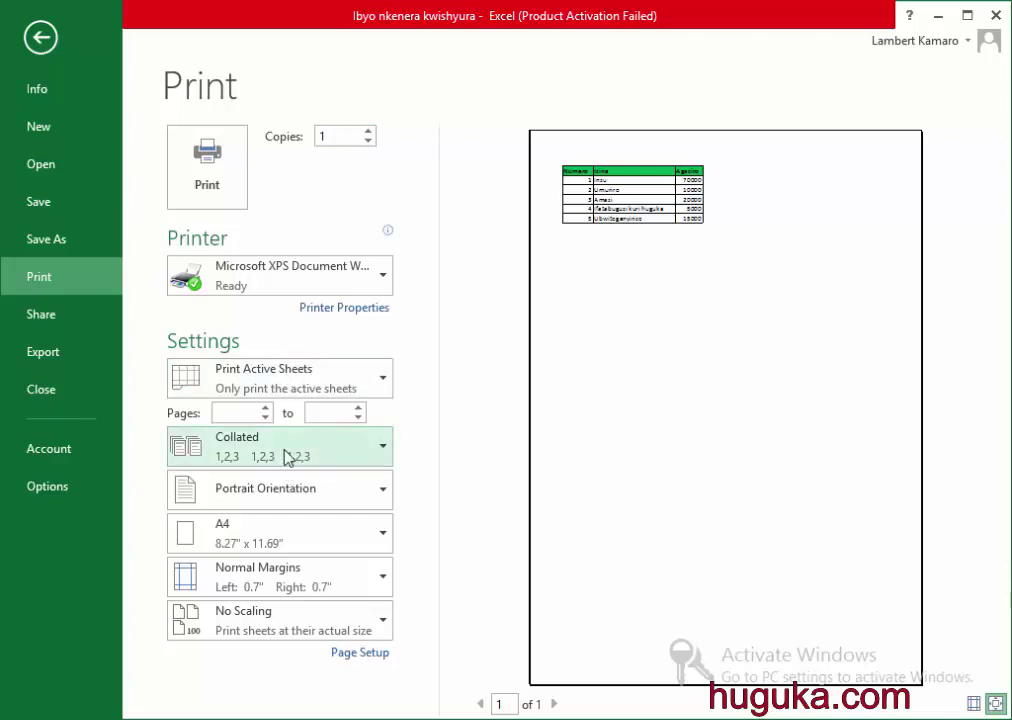
# Step: Change orientation to Landscape and print the table to Microsoft XPS Document Writer
pyautogui.click(370, 490)
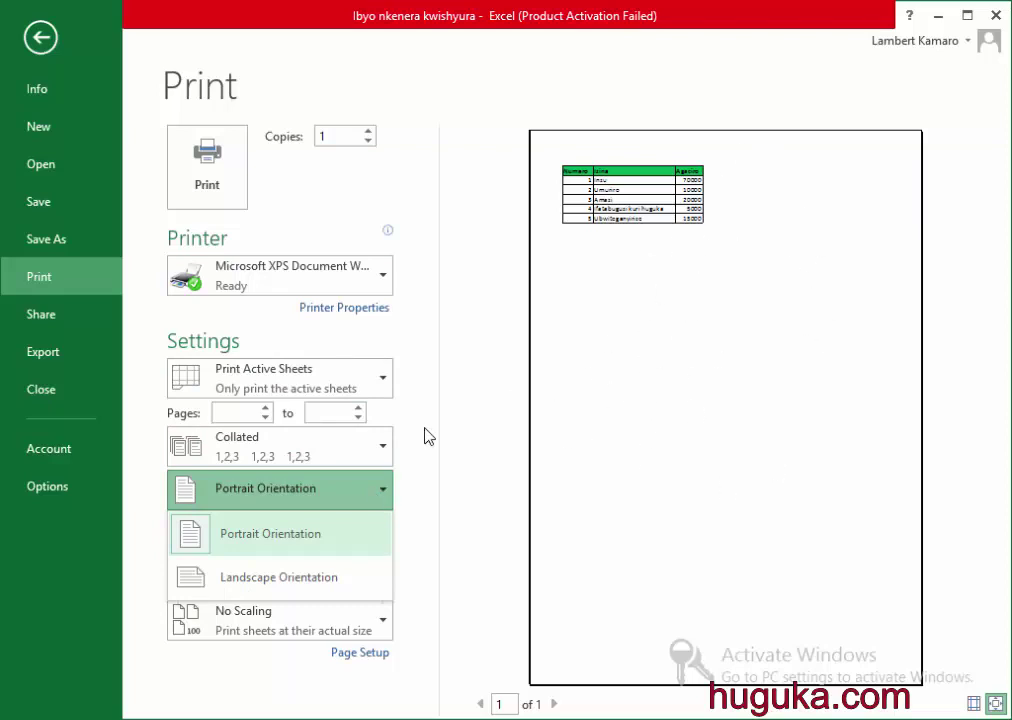
pyautogui.click(333, 579)
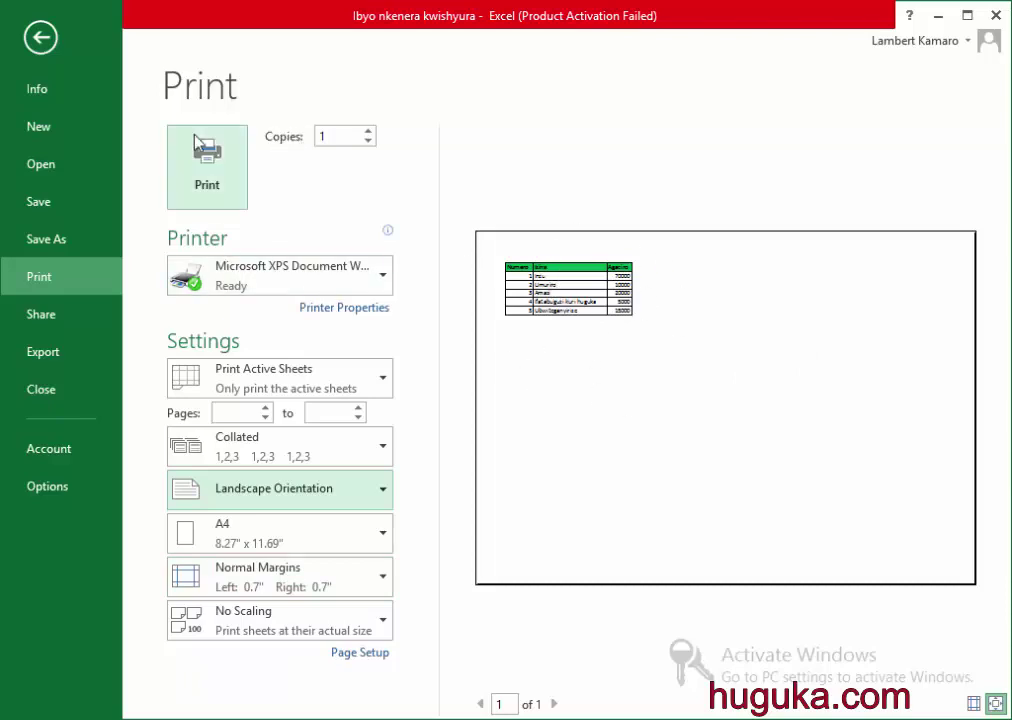
pyautogui.click(229, 171)
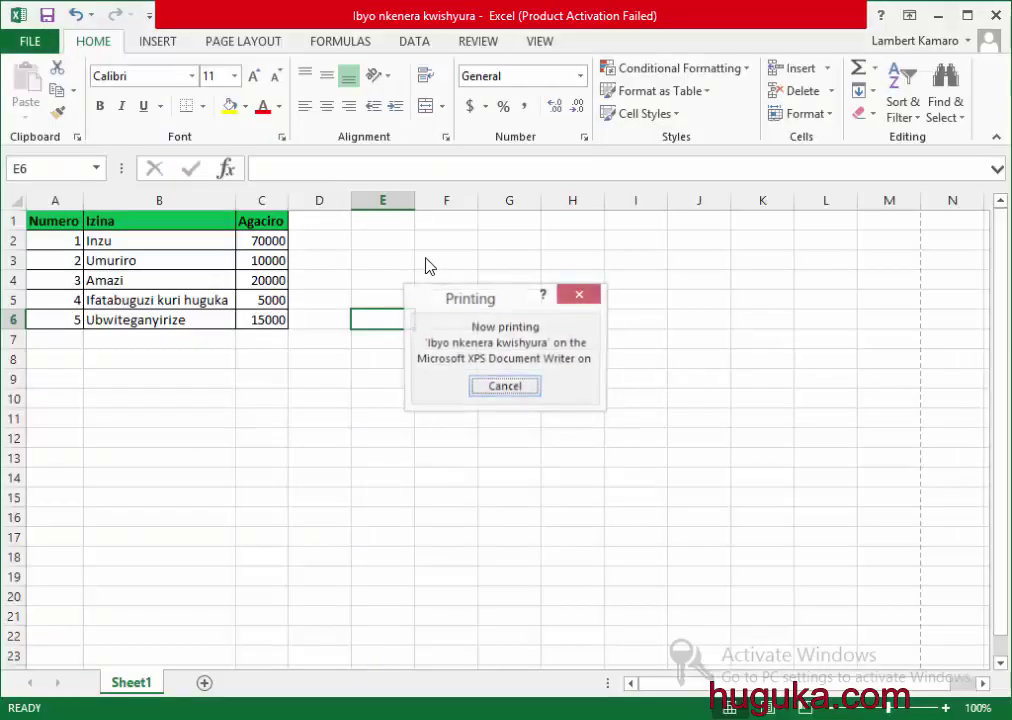
# Step: Cancel the Save Print Output As dialog and return to cell A1 of the expense table
pyautogui.click(911, 655)
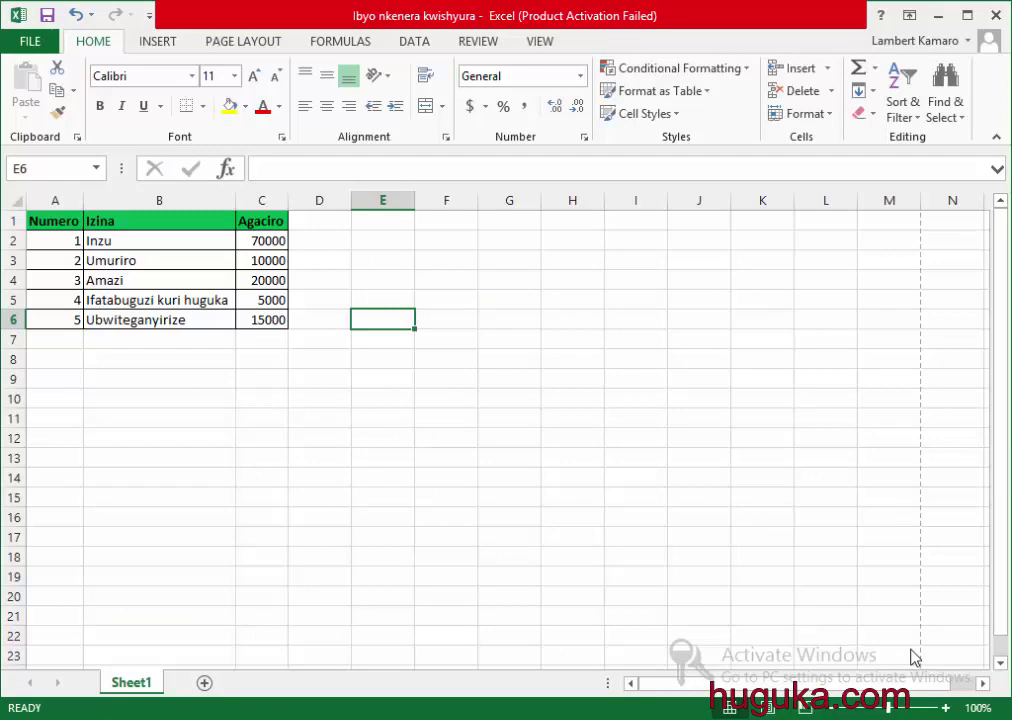
pyautogui.hotkey('ctrl', 'Home')
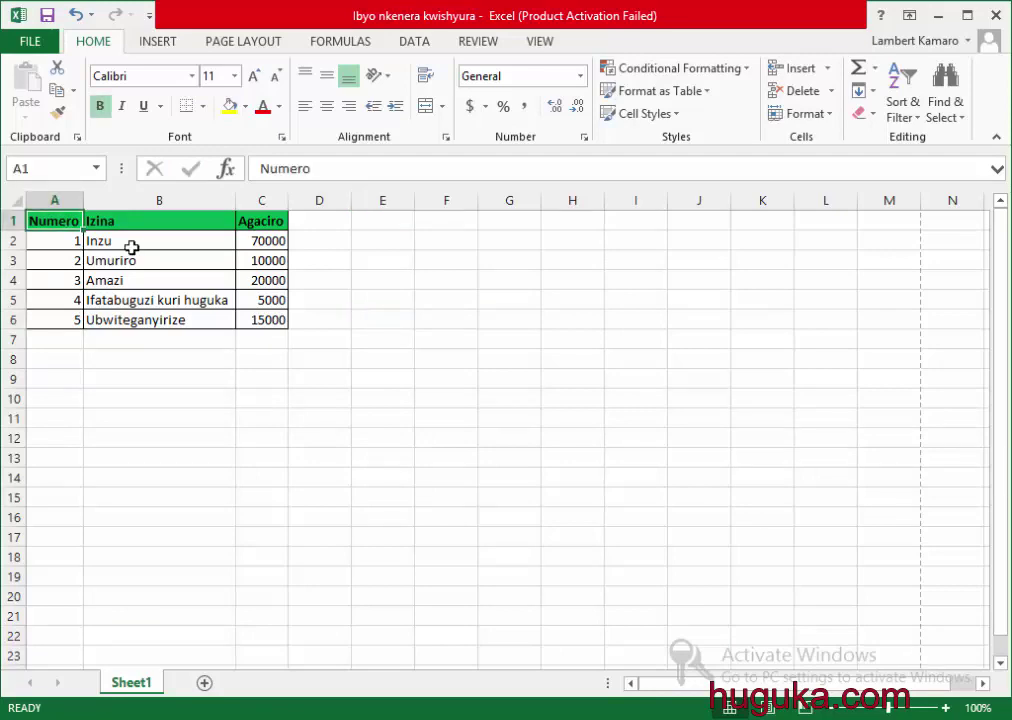